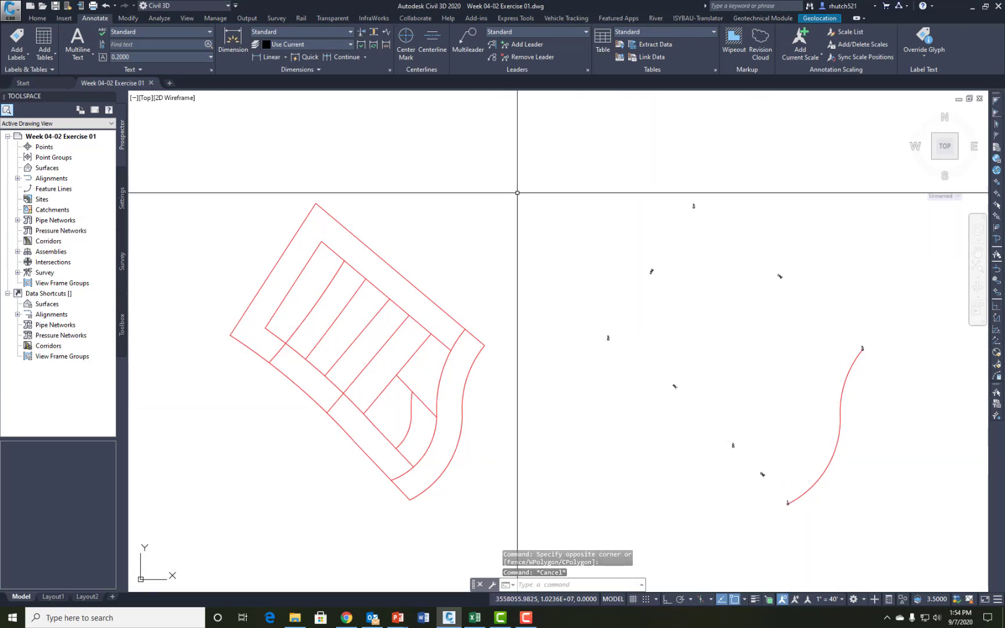
# - Examine the numbered circles and the LINE and ARC labels between them beside the subdivision plan
pyautogui.scroll(6, 781, 494)
pyautogui.scroll(2, 781, 493)
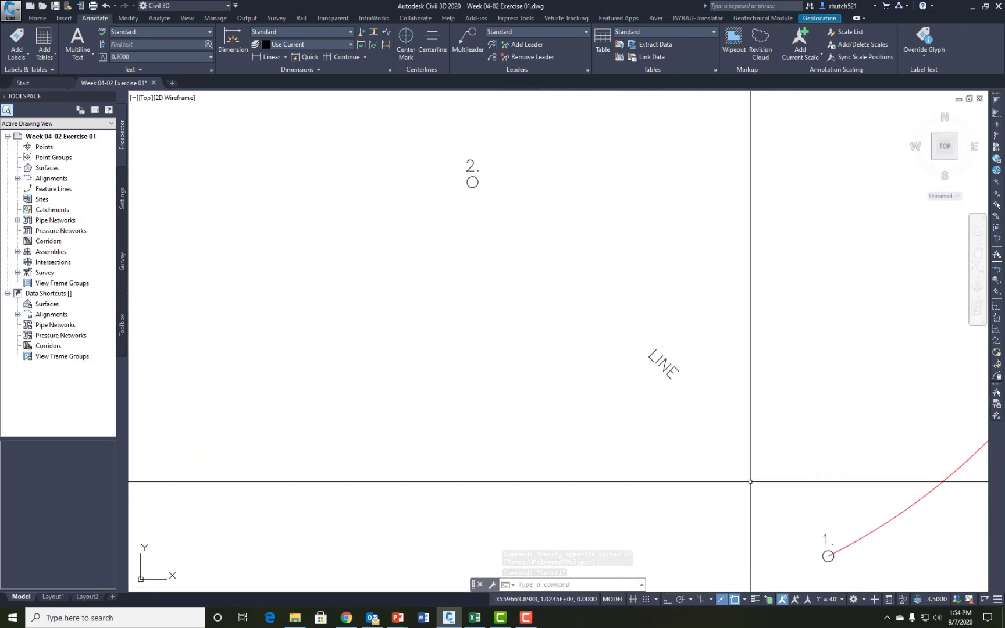
pyautogui.scroll(-2, 756, 511)
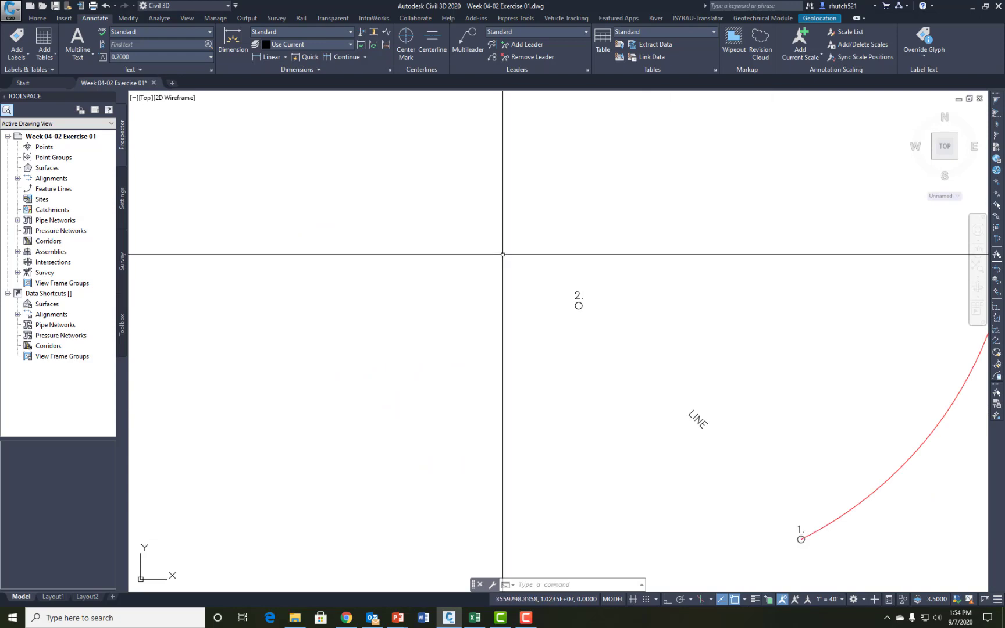
pyautogui.moveTo(474, 267); pyautogui.dragTo(489, 288, button='middle')
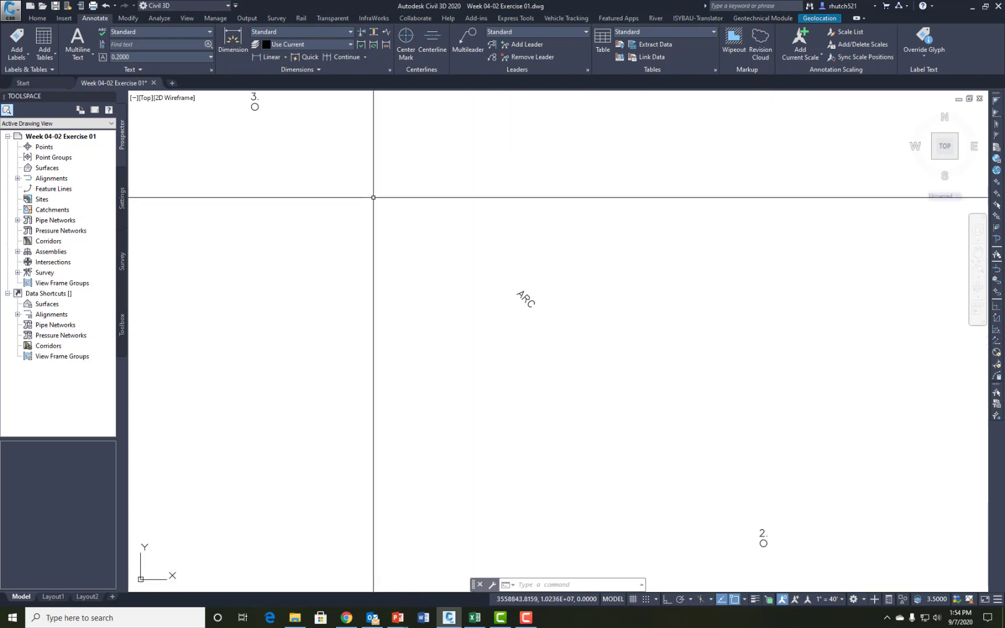
pyautogui.scroll(-4, 449, 231)
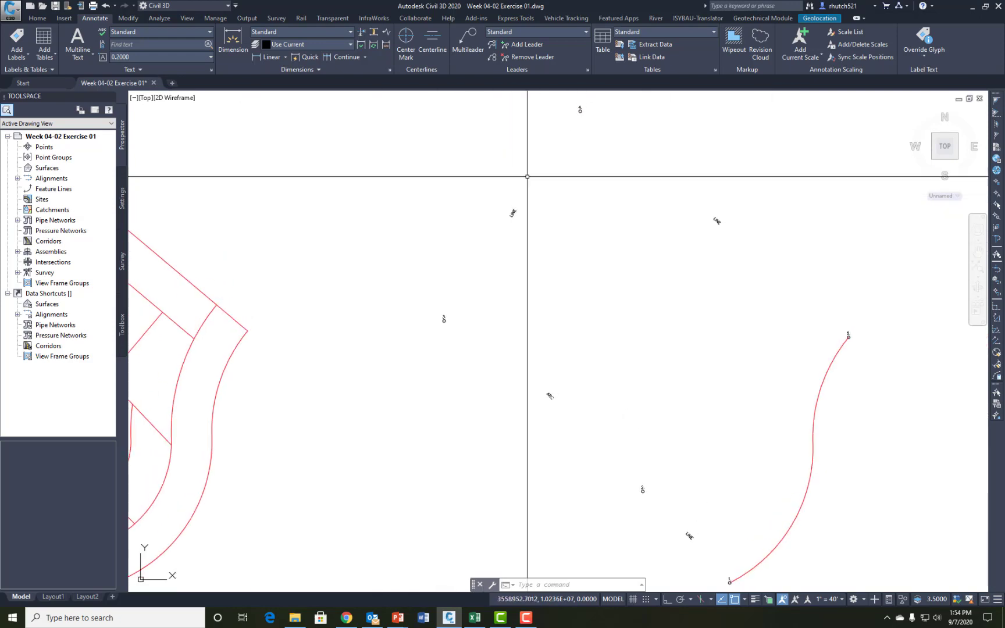
pyautogui.scroll(-2, 718, 310)
pyautogui.scroll(8, 695, 404)
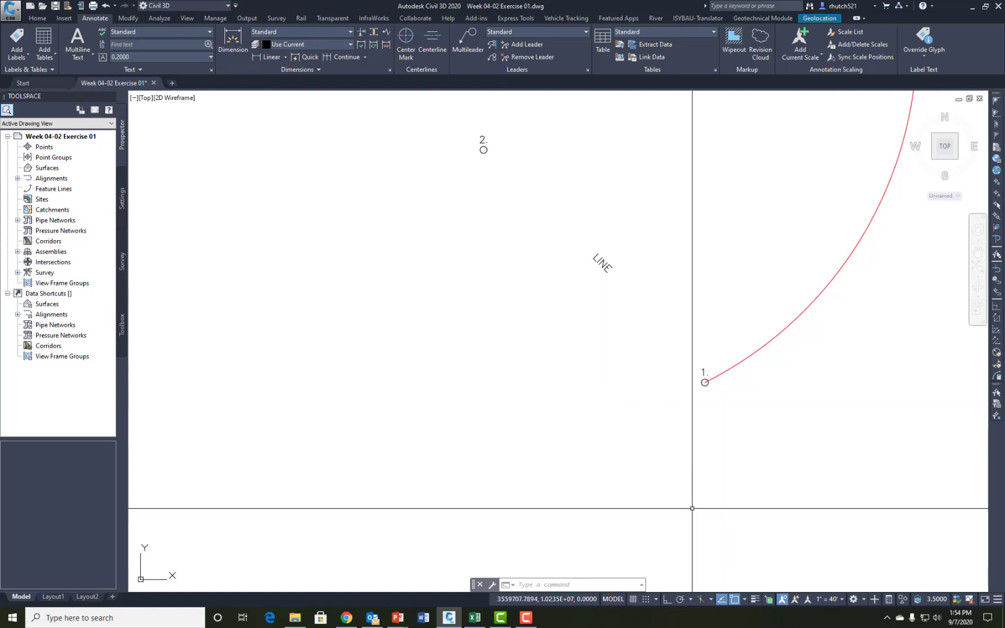
# - Enable object snapping with the Center snap mode active
pyautogui.click(744, 599)
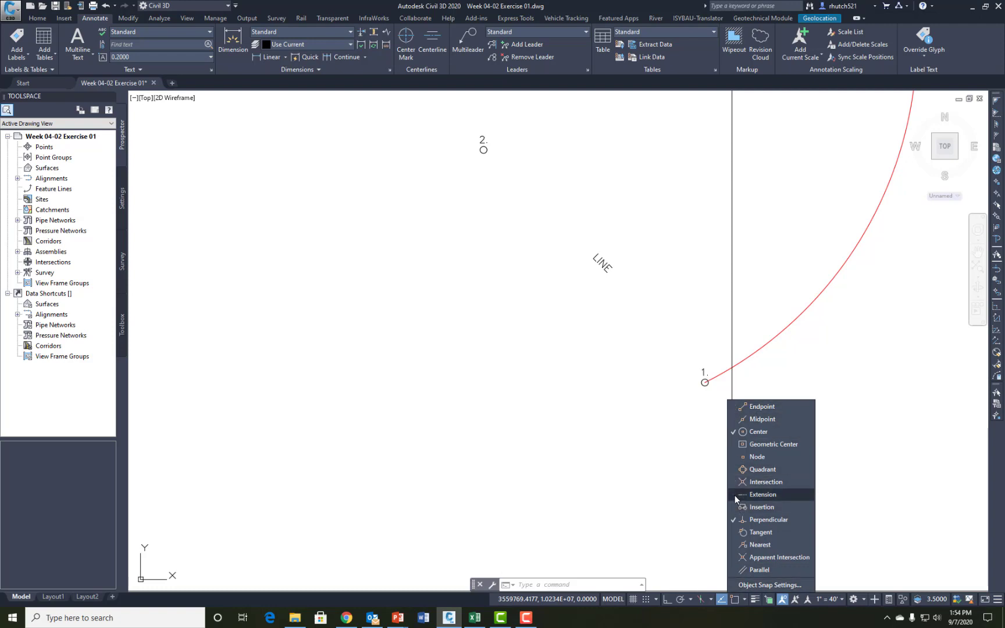
pyautogui.click(753, 433)
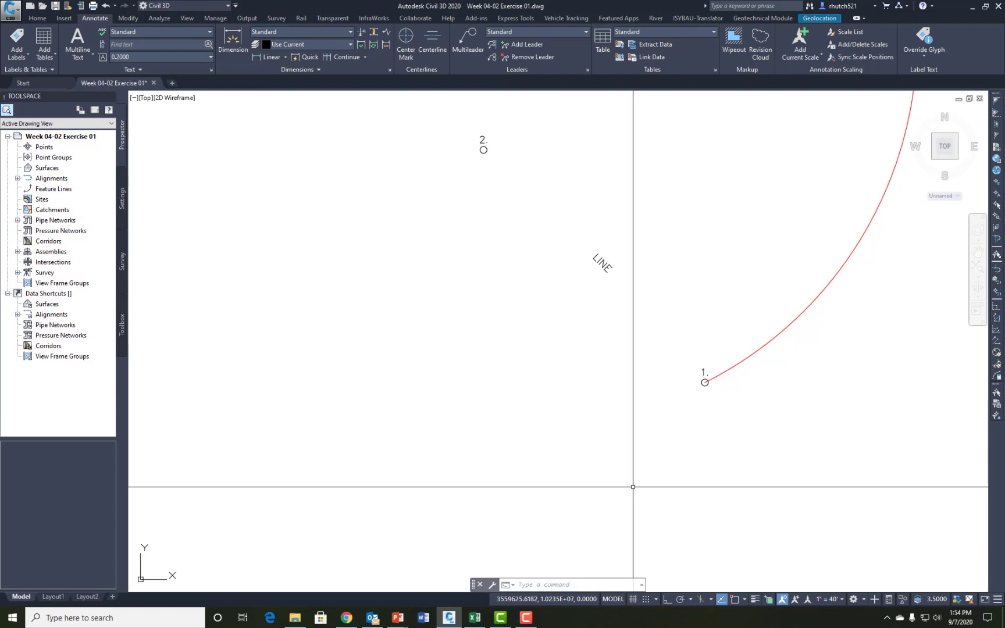
pyautogui.click(735, 602)
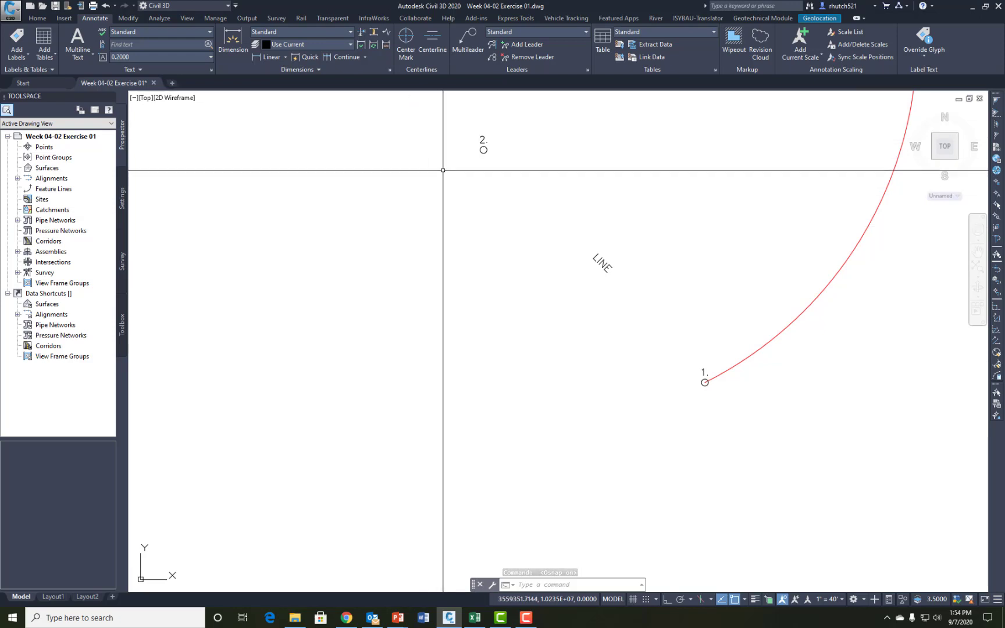
# - Start a polyline at the center of circle 1 and draw a straight segment to the center of circle 2
pyautogui.click(36, 18)
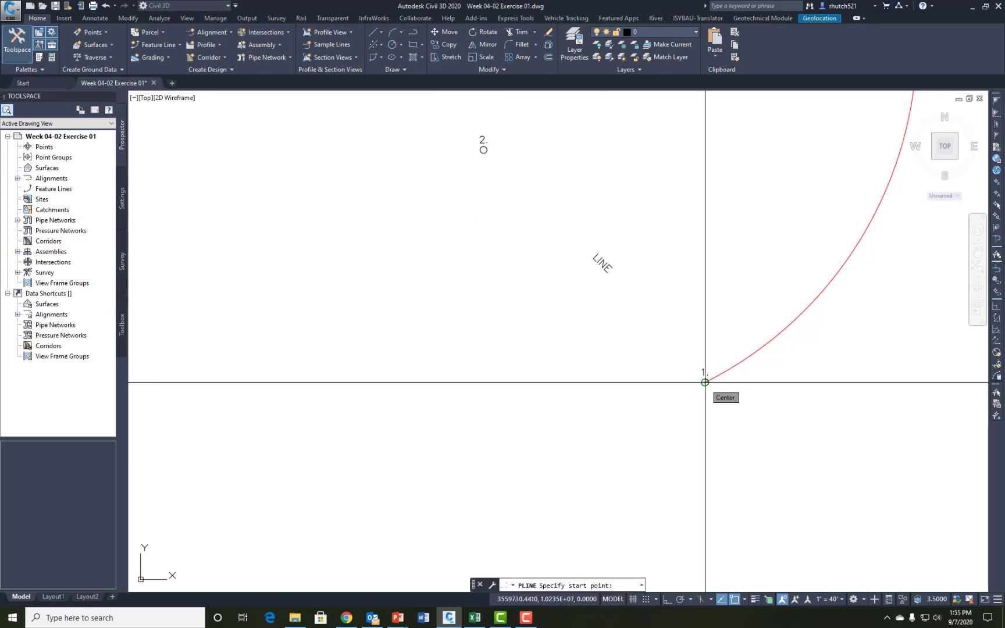
pyautogui.click(705, 382)
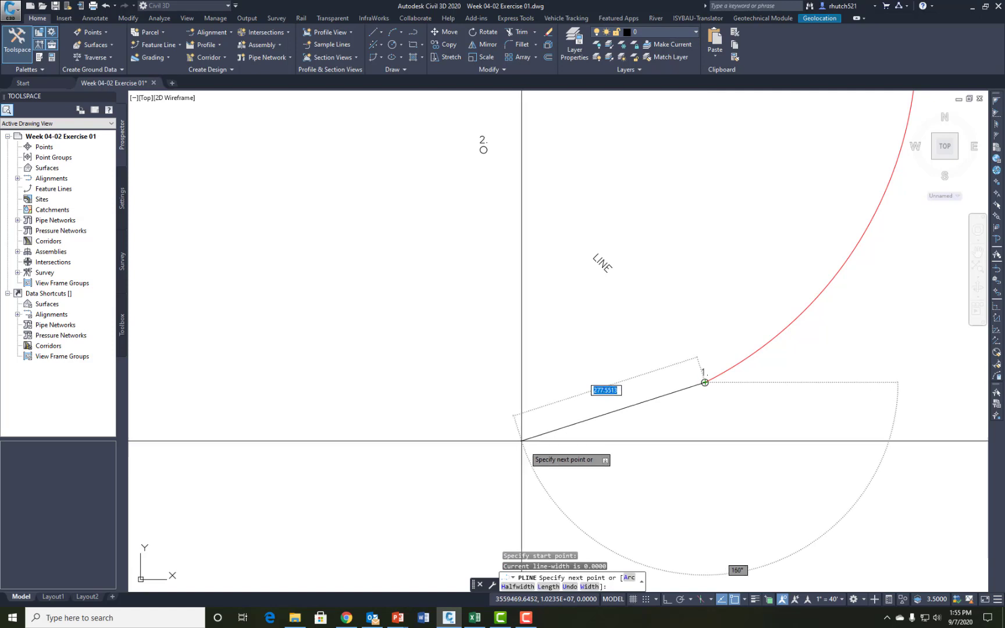
pyautogui.click(482, 150)
# - Continue the polyline with an arc segment from circle 2 to the center of circle 3
pyautogui.moveTo(309, 191)
pyautogui.mouseDown(button='middle')
pyautogui.moveTo(343, 238)
pyautogui.moveTo(609, 465)
pyautogui.mouseUp(button='middle')
pyautogui.scroll(-2, 548, 281)
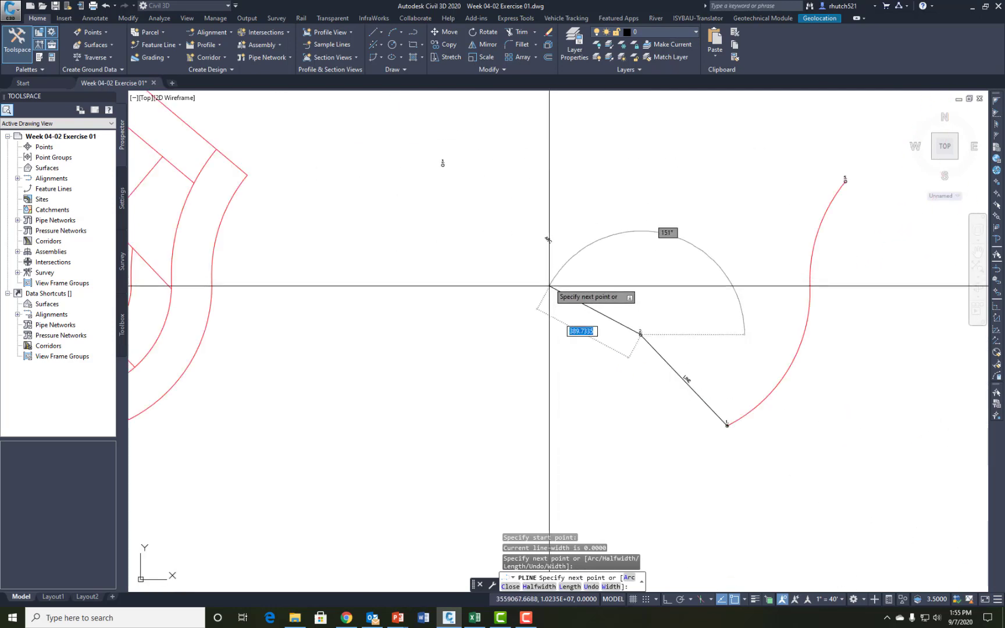
pyautogui.moveTo(548, 284); pyautogui.dragTo(630, 369, button='middle')
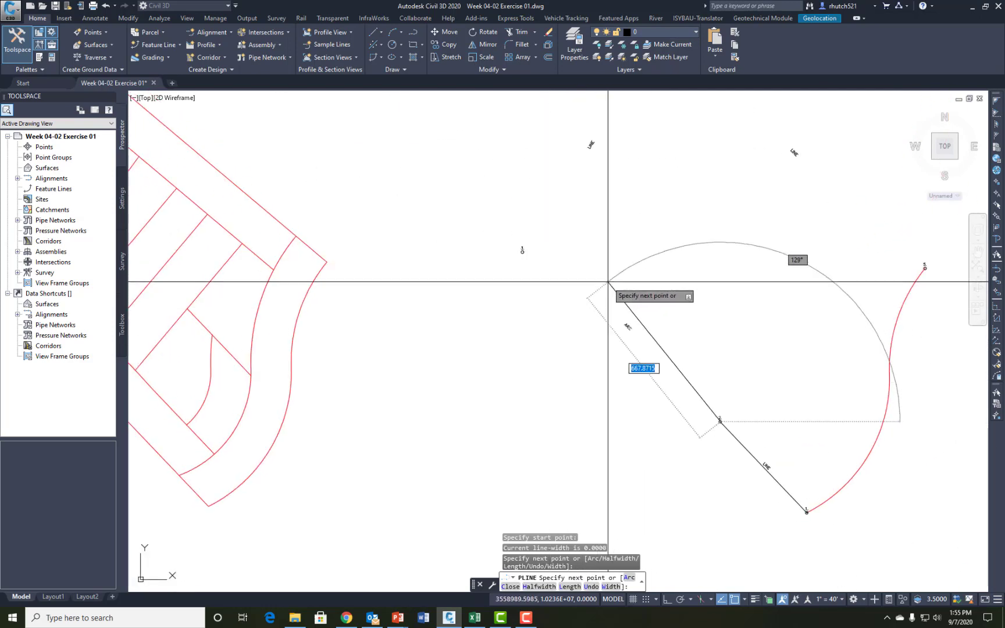
pyautogui.write('a')
pyautogui.press('Return')
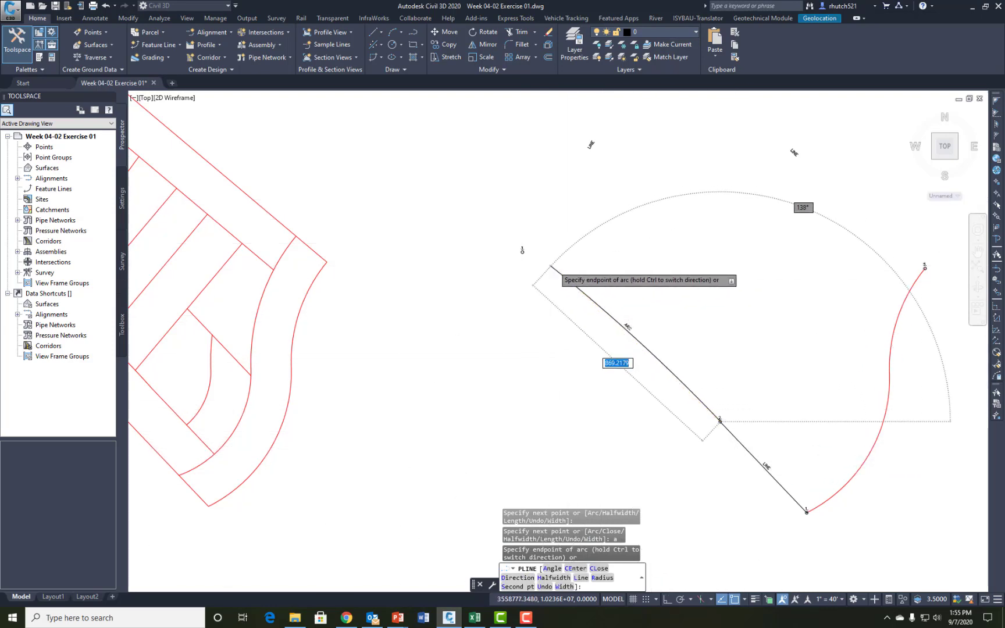
pyautogui.scroll(5, 528, 251)
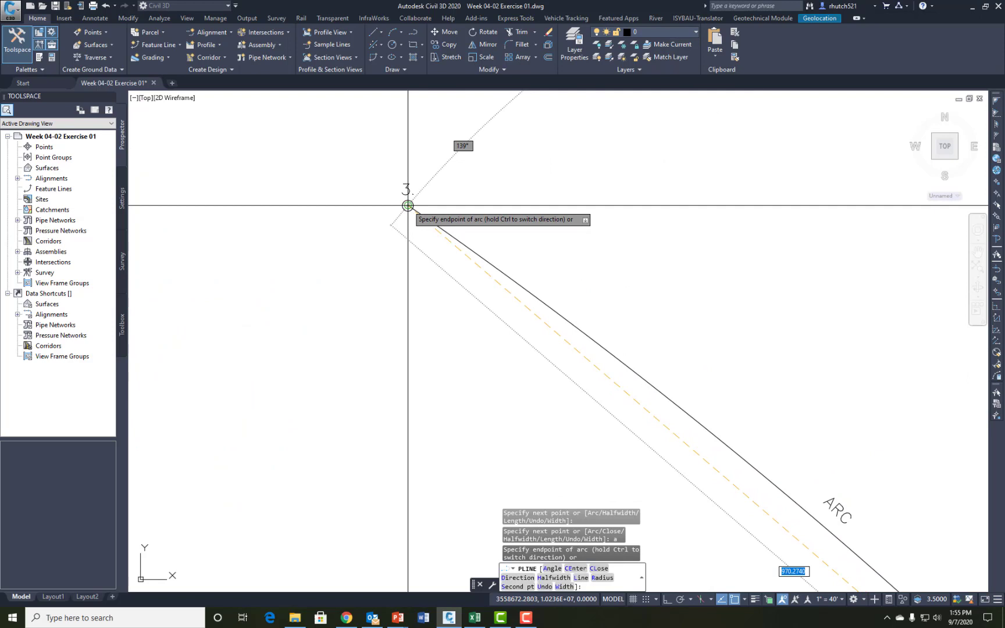
# - Switch back to straight segments, extend the polyline through the centers of circles 4 and 5, and end it there
pyautogui.scroll(-5, 408, 205)
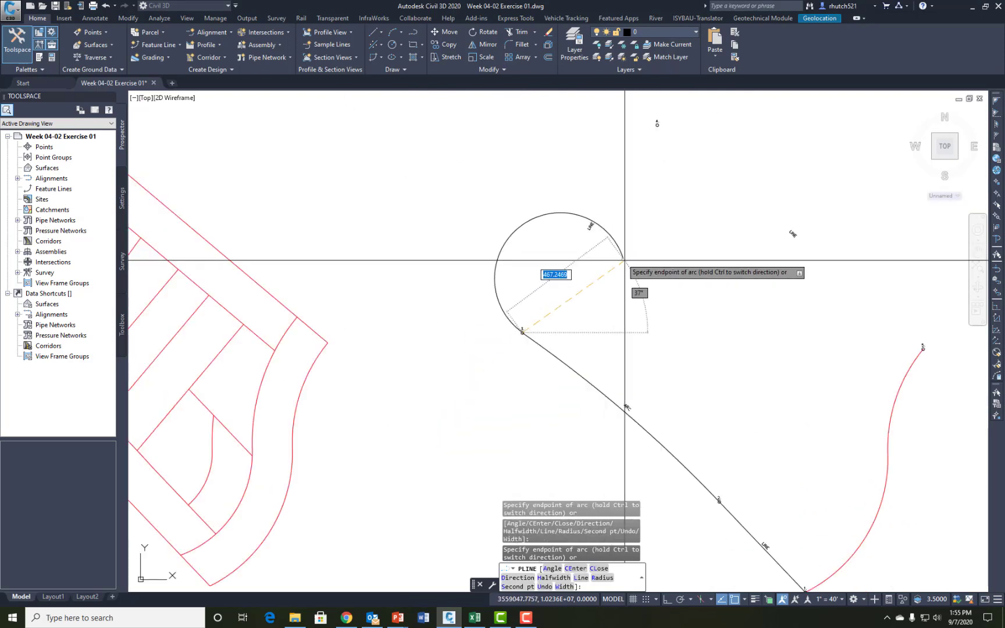
pyautogui.scroll(2, 528, 308)
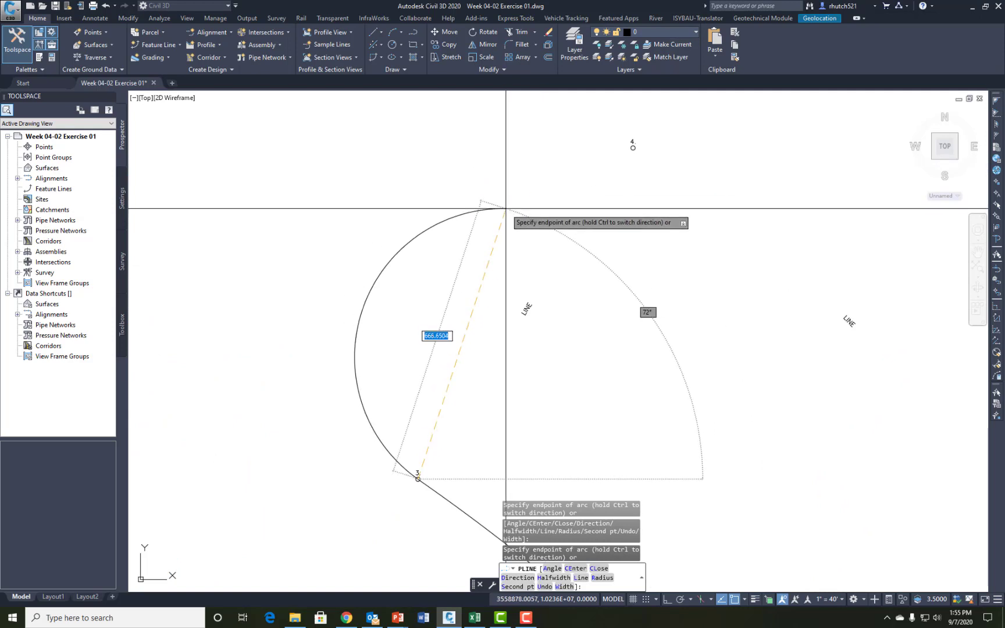
pyautogui.press('Return')
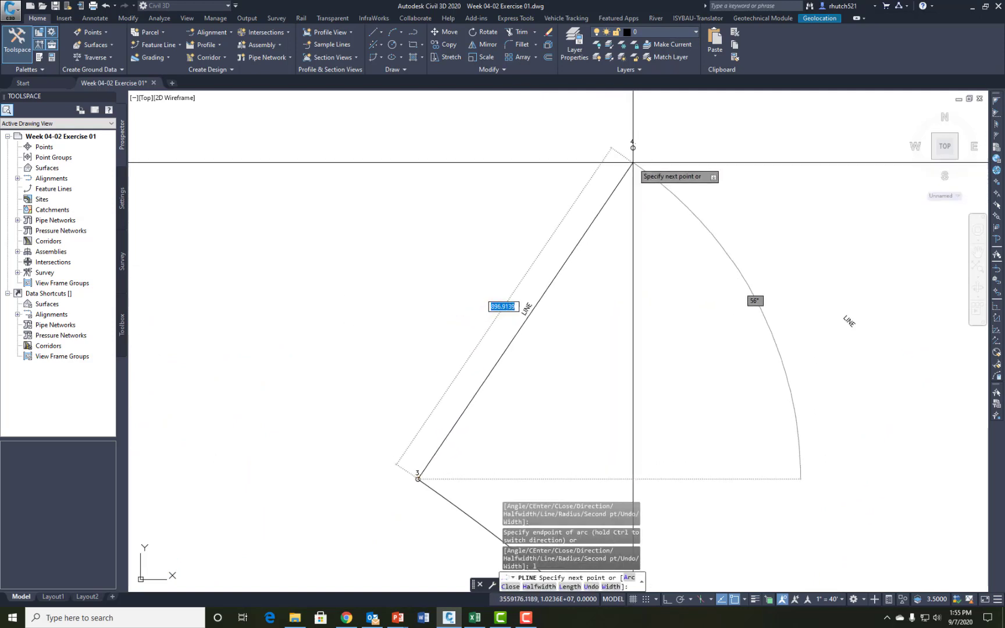
pyautogui.click(632, 146)
pyautogui.moveTo(756, 407); pyautogui.dragTo(527, 204, button='middle')
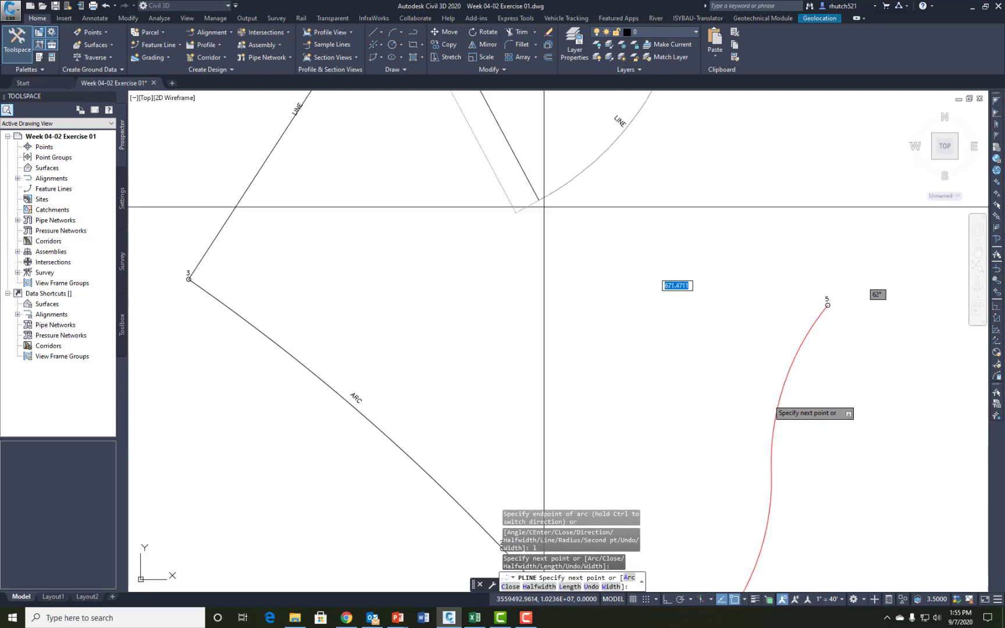
pyautogui.click(828, 305)
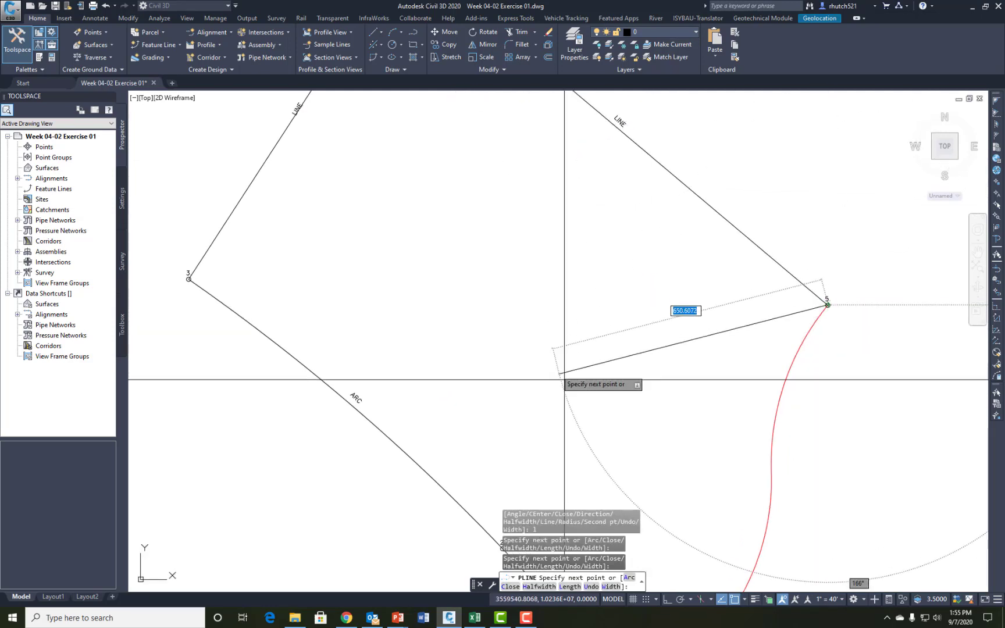
pyautogui.press('Escape')
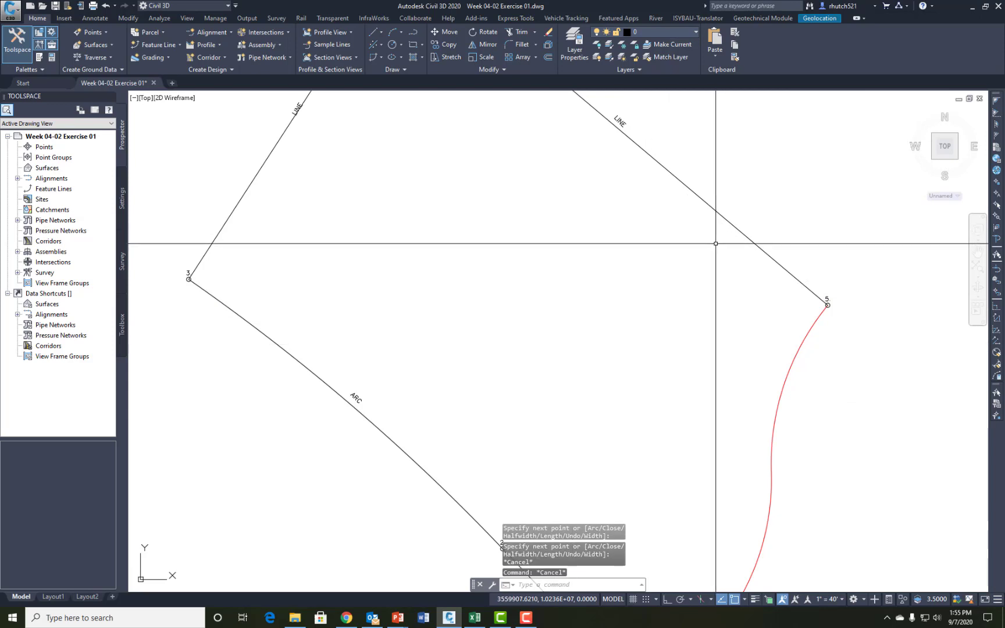
# - Select the new polyline and examine its vertex and midpoint grips along the line and arc segments
pyautogui.click(740, 231)
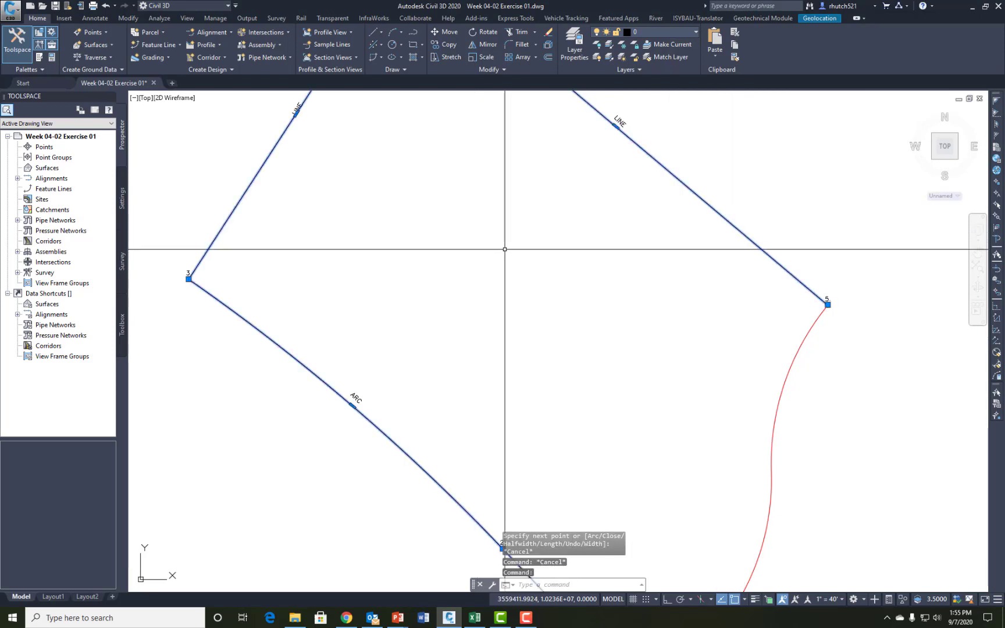
pyautogui.scroll(-1, 507, 248)
pyautogui.moveTo(505, 343); pyautogui.dragTo(595, 291, button='middle')
pyautogui.scroll(5, 646, 437)
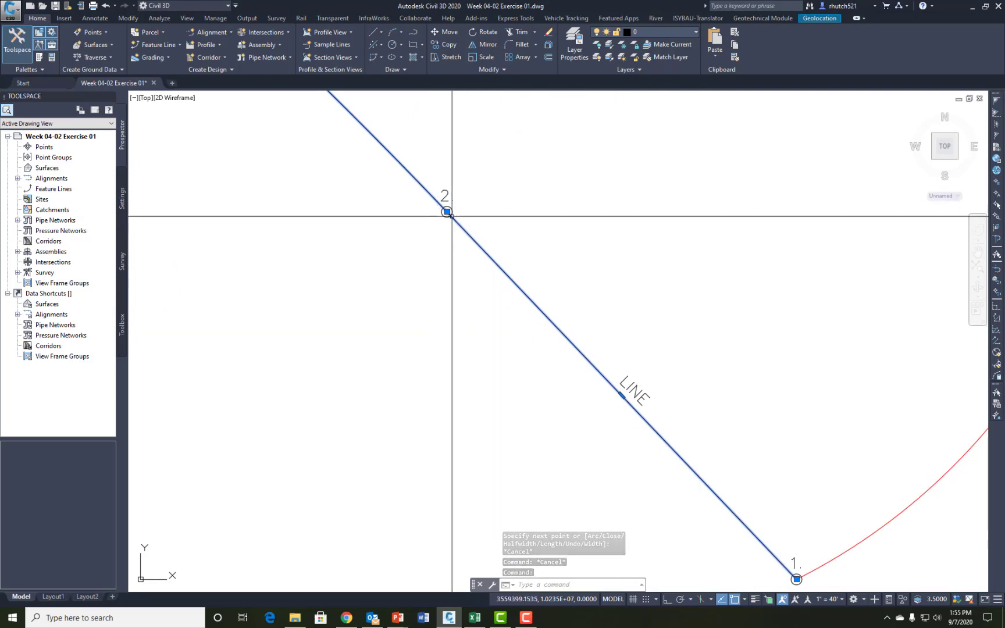
pyautogui.moveTo(446, 211)
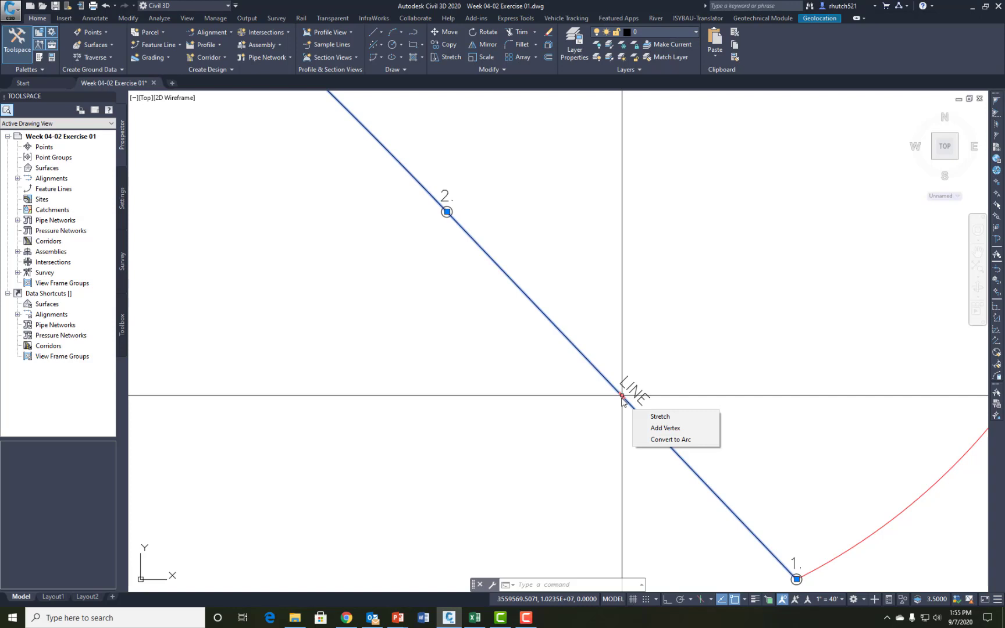
pyautogui.scroll(-2, 450, 324)
pyautogui.moveTo(451, 355); pyautogui.dragTo(476, 437, button='middle')
pyautogui.moveTo(174, 96); pyautogui.dragTo(482, 332, button='middle')
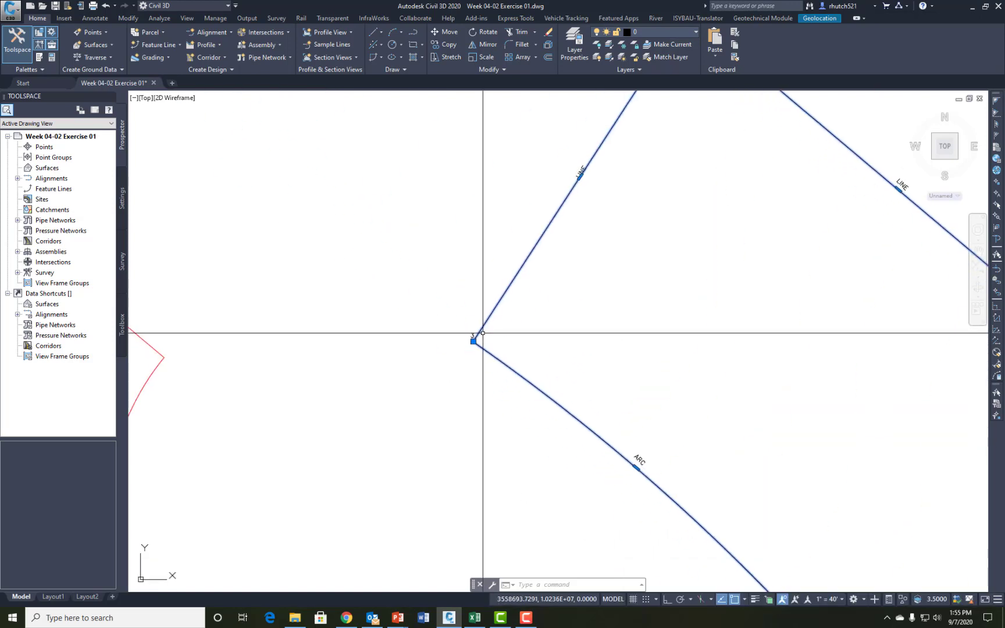
pyautogui.scroll(2, 644, 462)
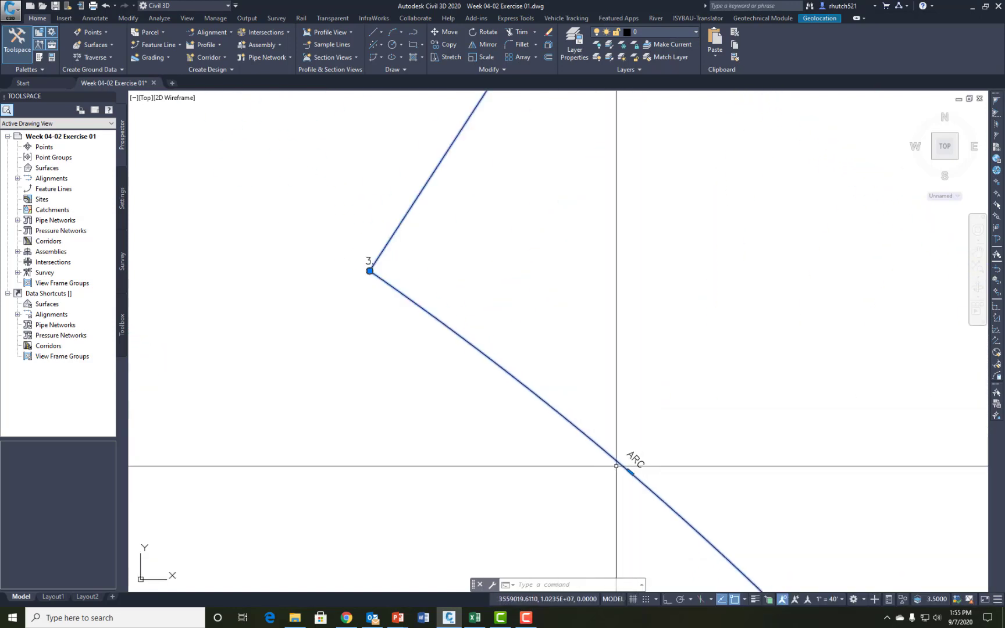
pyautogui.scroll(-3, 635, 462)
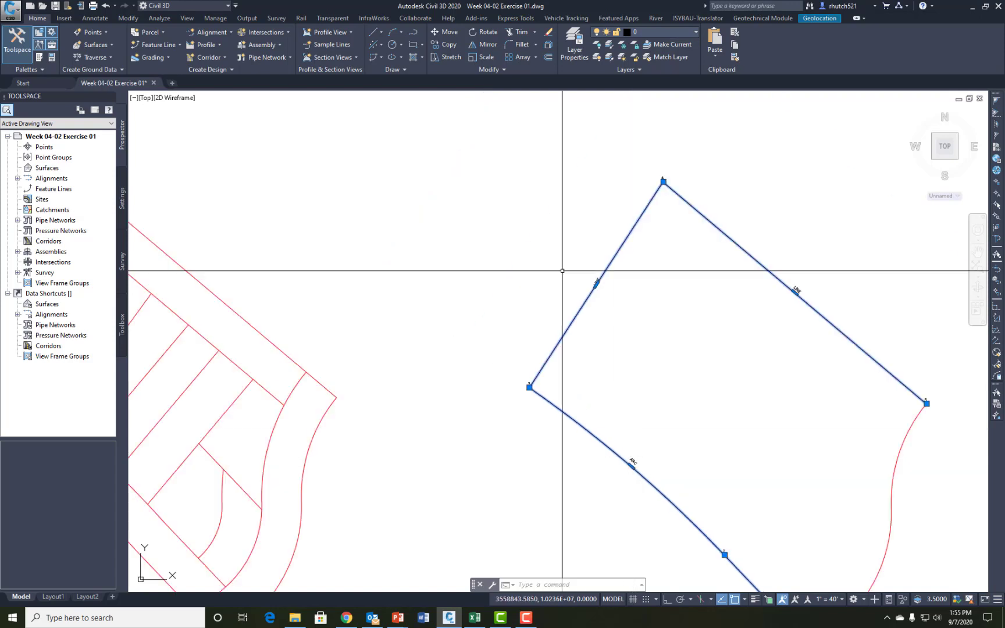
pyautogui.moveTo(562, 270); pyautogui.dragTo(506, 169, button='middle')
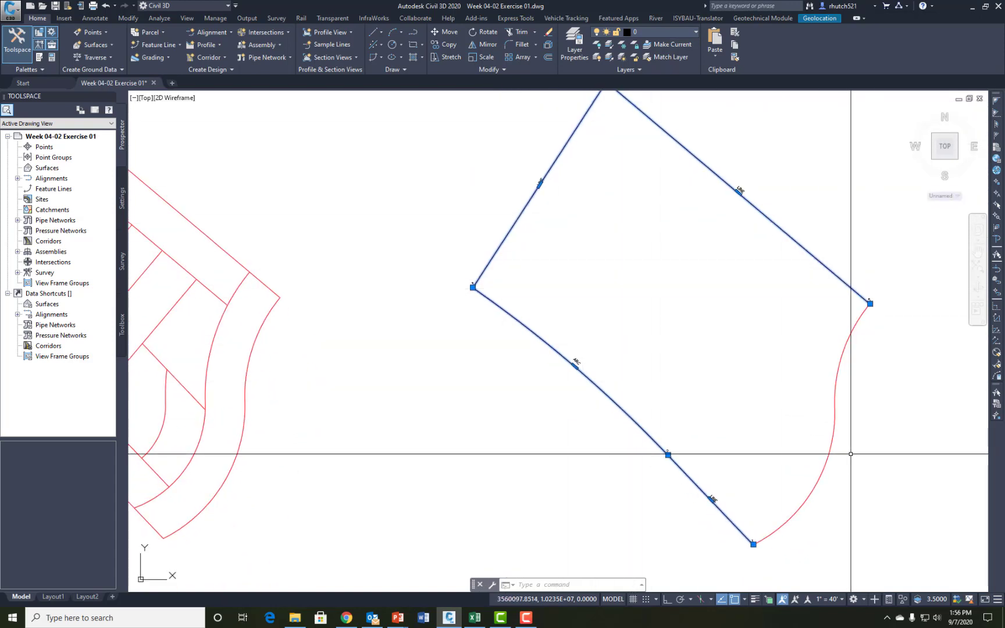
pyautogui.moveTo(709, 371)
pyautogui.mouseDown(button='middle')
pyautogui.moveTo(646, 408)
pyautogui.moveTo(630, 385)
pyautogui.moveTo(639, 398)
pyautogui.mouseUp(button='middle')
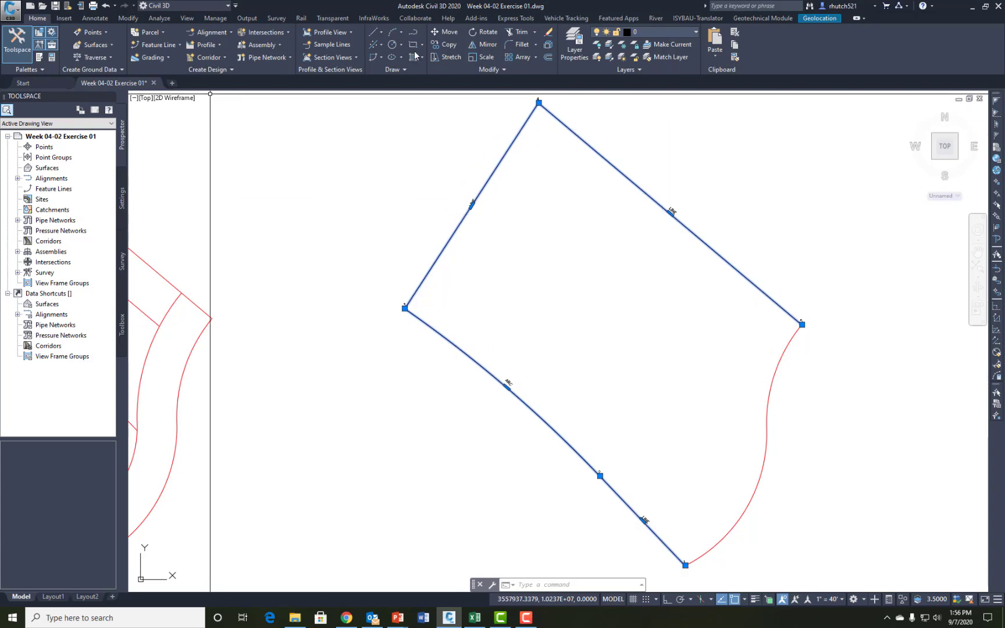
# - Delete the polyline drawn through circles 1 to 5
pyautogui.click(469, 335)
pyautogui.click(449, 356)
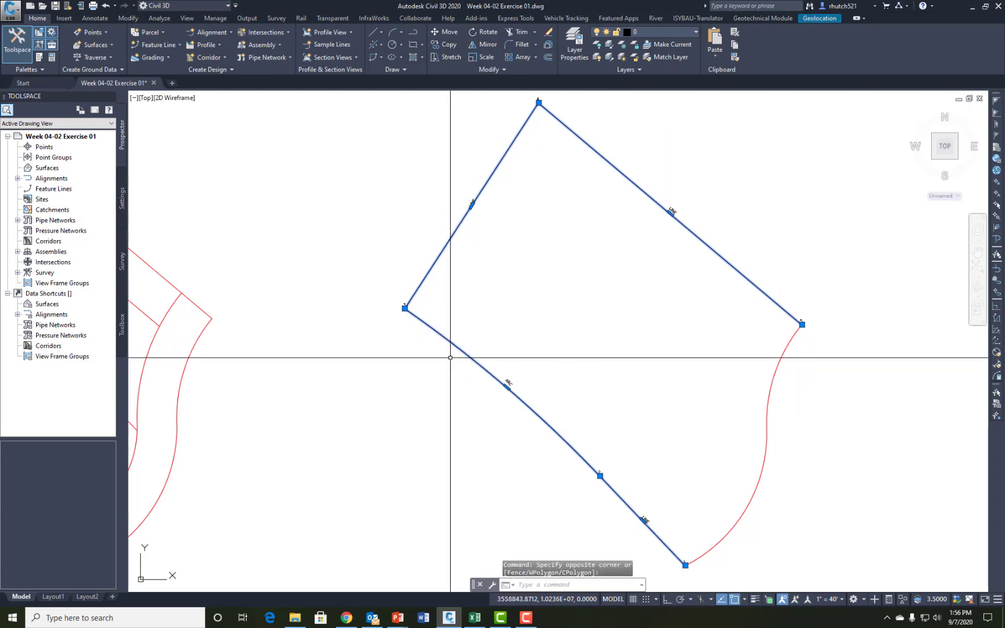
pyautogui.press('Delete')
# - Make 0-Property Line the current layer and start a polyline with a straight segment from circle 1 to circle 2
pyautogui.click(643, 31)
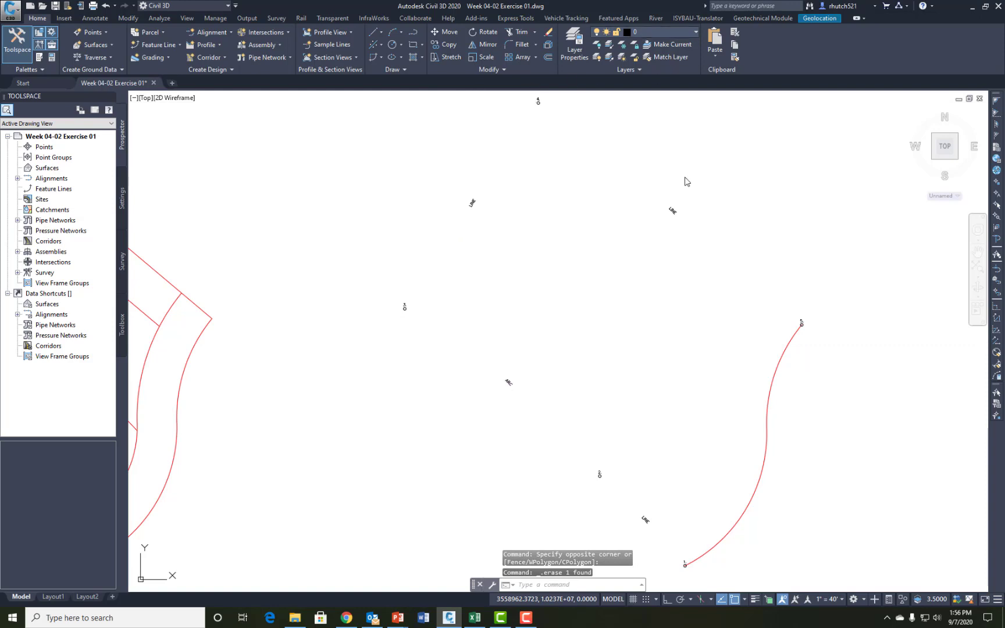
pyautogui.click(666, 57)
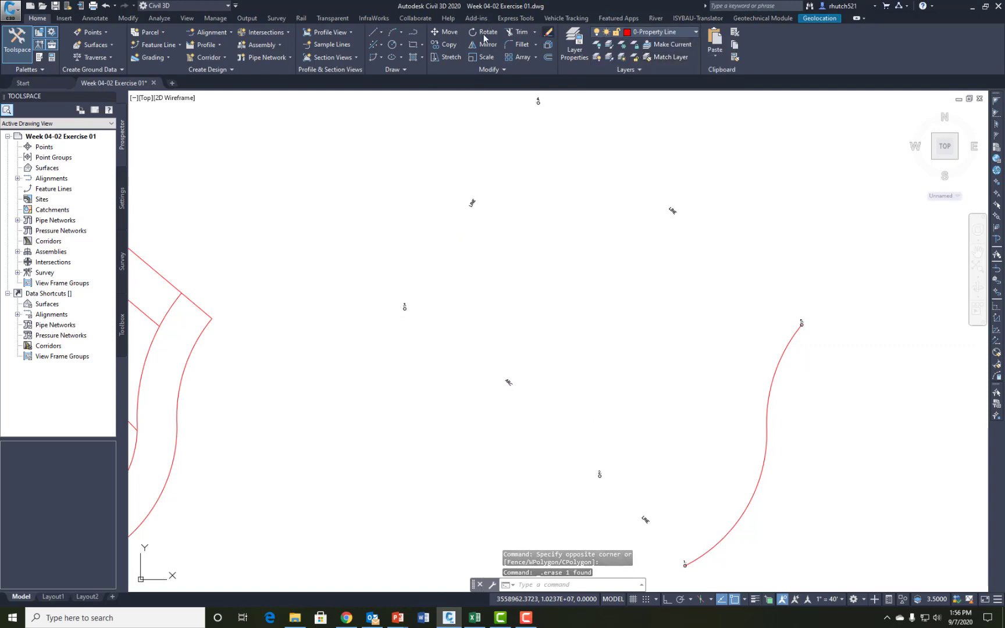
pyautogui.click(413, 33)
pyautogui.scroll(3, 678, 547)
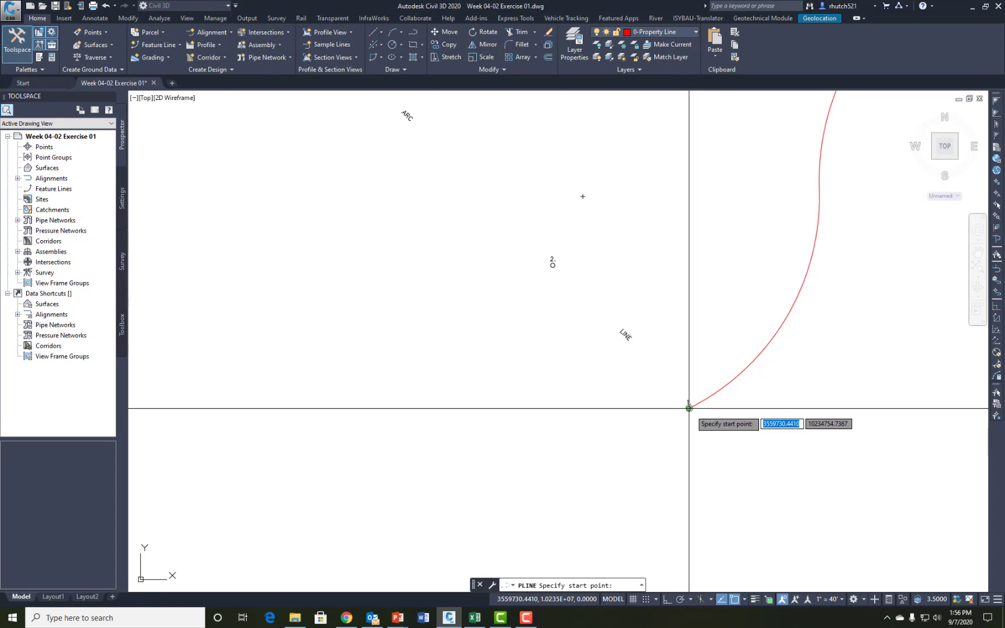
pyautogui.click(688, 408)
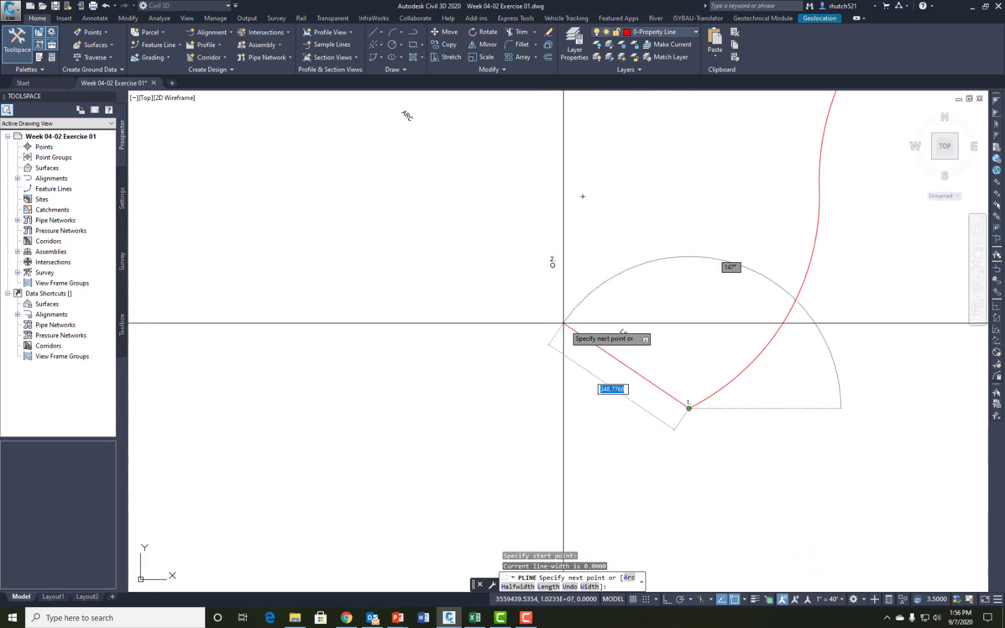
pyautogui.click(553, 265)
# - Switch the polyline to arc mode and extend it from circle 2 to the center of circle 3
pyautogui.moveTo(465, 224); pyautogui.dragTo(798, 566, button='middle')
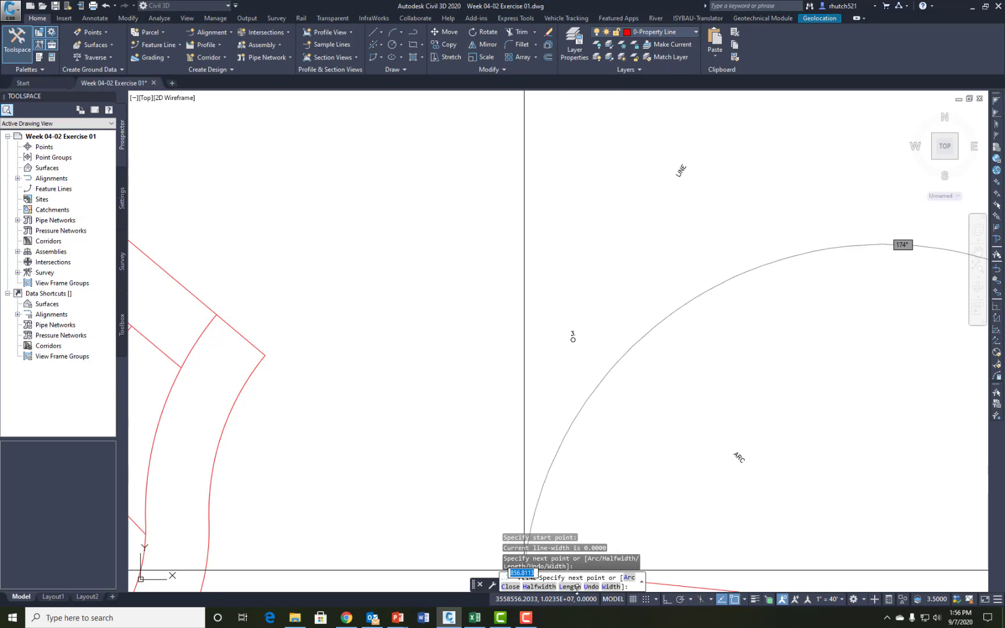
pyautogui.click(628, 577)
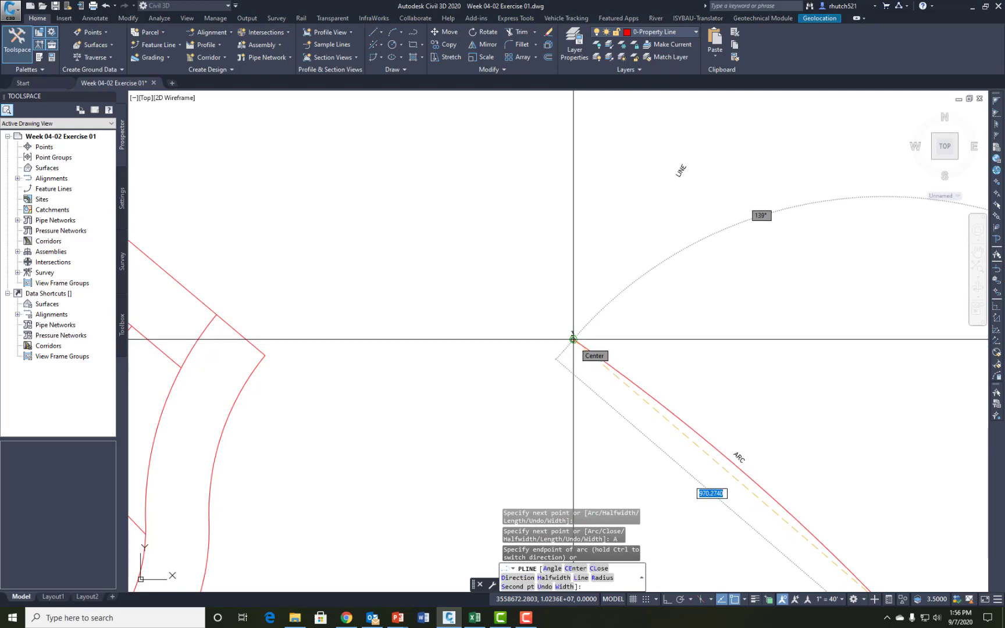
pyautogui.click(573, 339)
# - Switch back to straight segments and extend the polyline from circle 3 to the center of circle 4
pyautogui.moveTo(726, 277); pyautogui.dragTo(412, 580, button='middle')
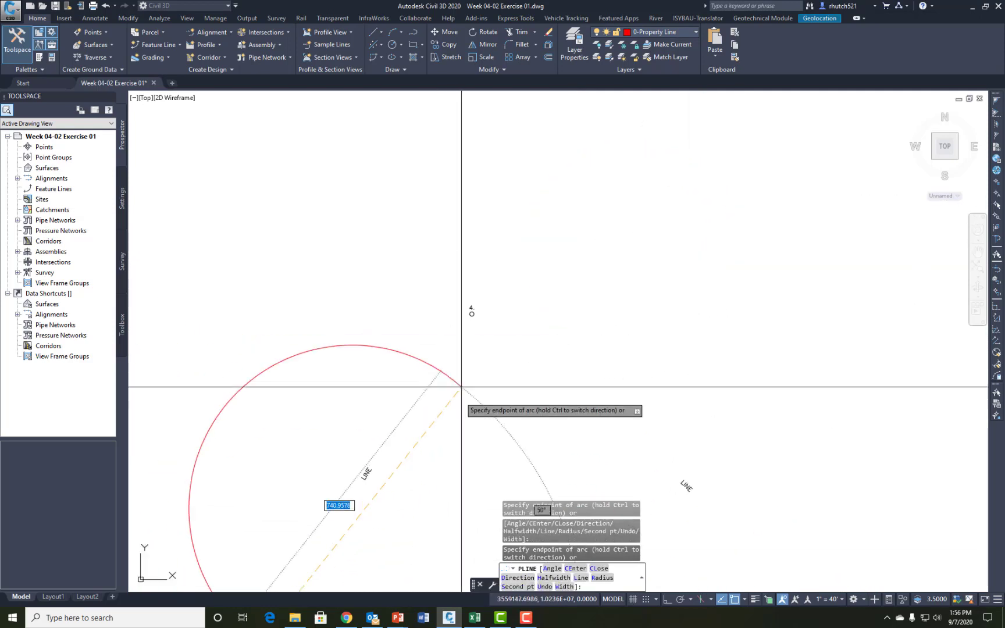
pyautogui.write('l')
pyautogui.press('Return')
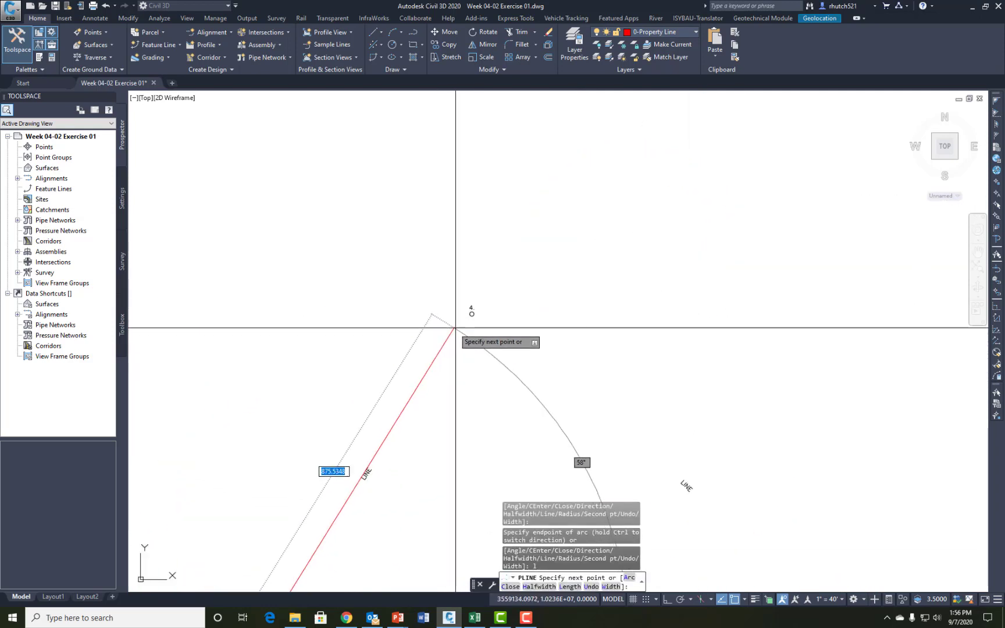
pyautogui.click(472, 314)
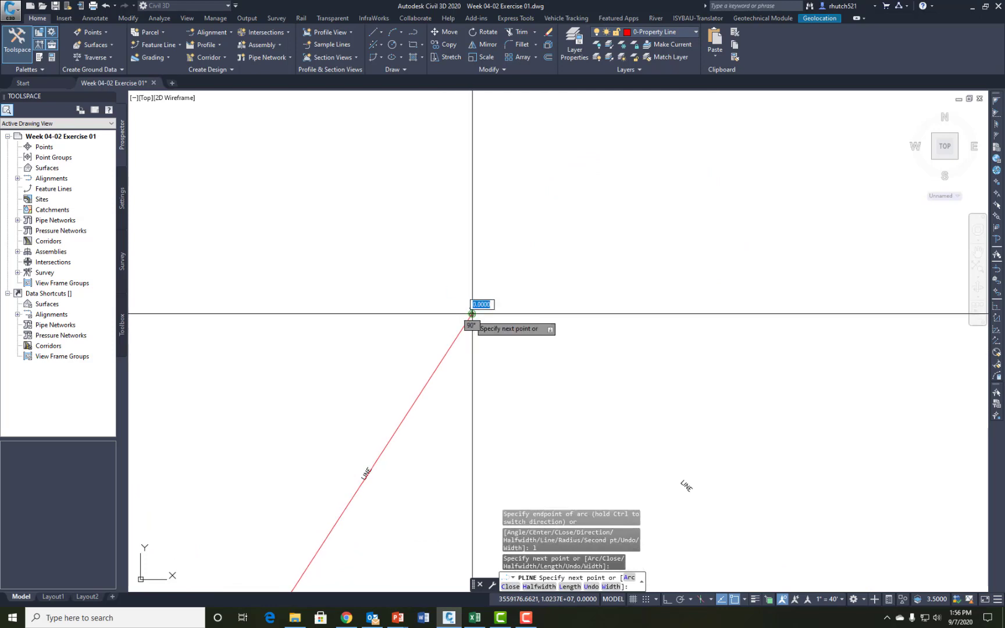
# - Extend the polyline with a straight segment to the center of circle 5 and end it there
pyautogui.scroll(-3, 717, 521)
pyautogui.moveTo(717, 520); pyautogui.dragTo(514, 318, button='middle')
pyautogui.scroll(5, 567, 363)
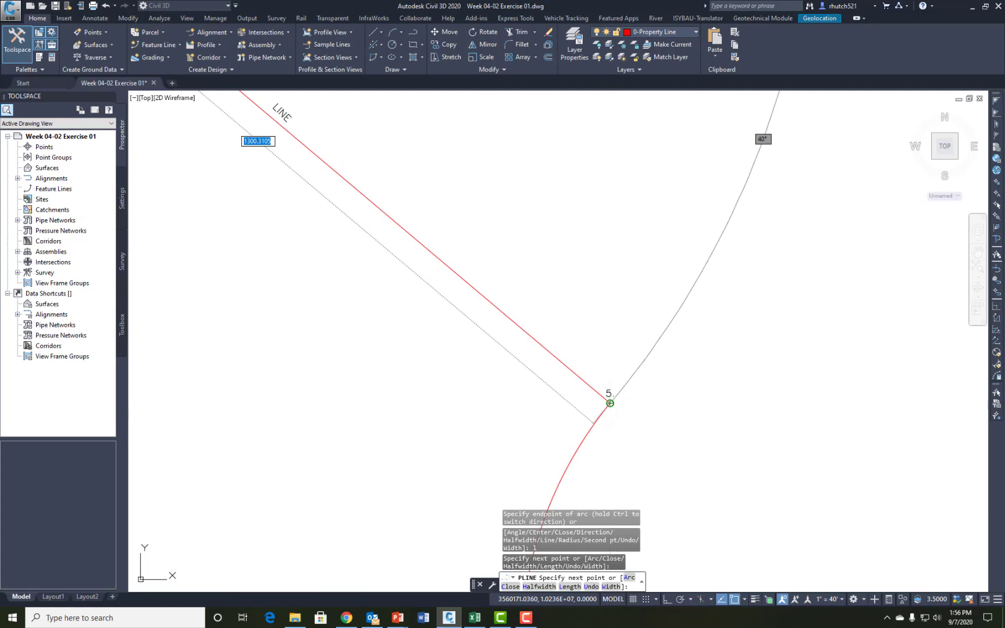
pyautogui.click(610, 403)
pyautogui.press('Return')
pyautogui.scroll(-6, 469, 467)
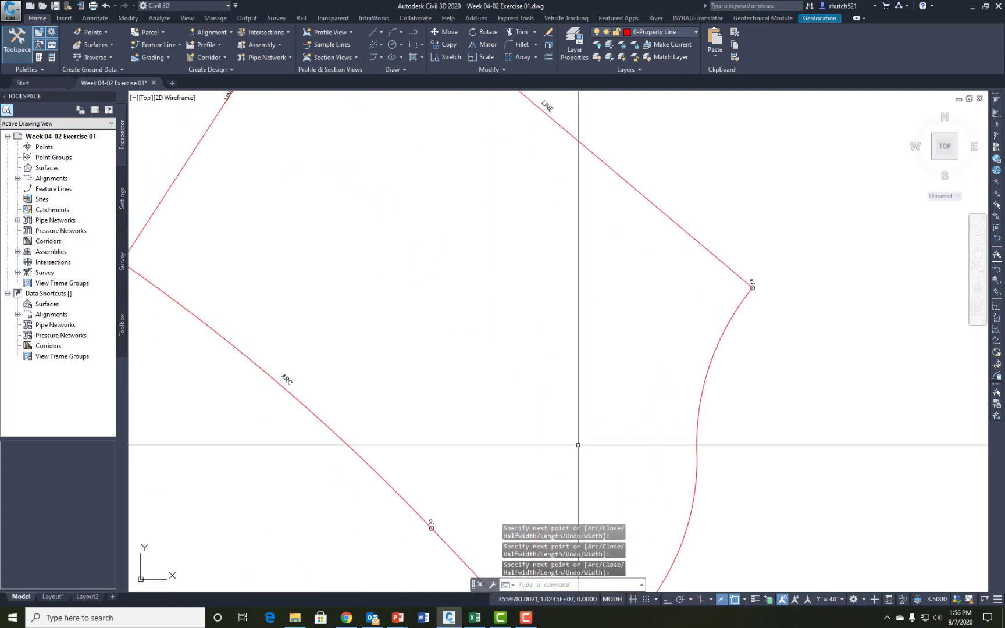
pyautogui.moveTo(516, 399); pyautogui.dragTo(547, 398, button='middle')
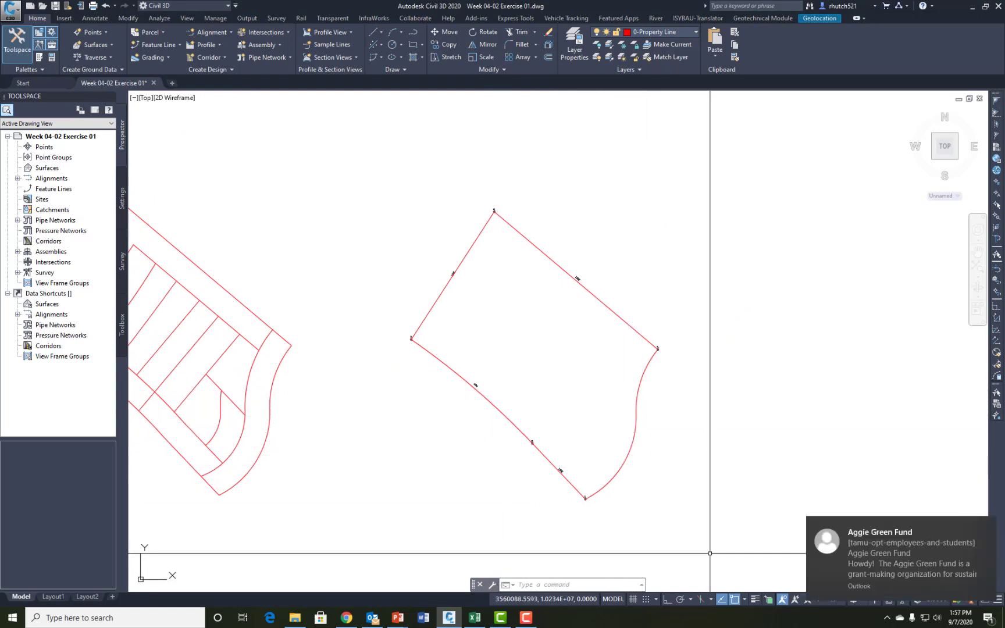
# - Dismiss the e-mail notification and close Outlook
pyautogui.click(987, 526)
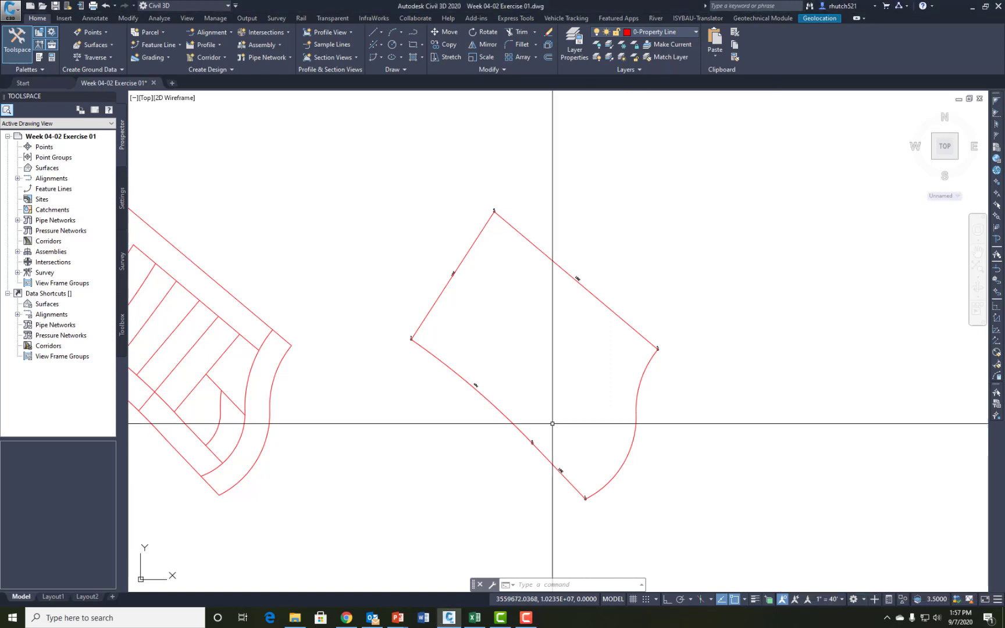
pyautogui.rightClick(371, 620)
pyautogui.click(354, 594)
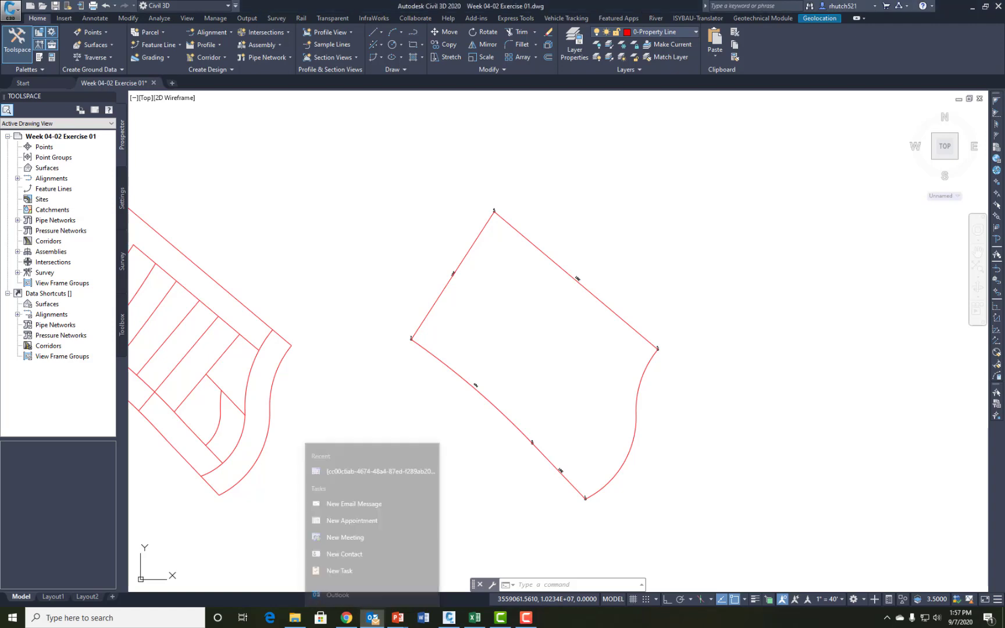
# - Edit the new polyline and join the two arcs between circles 5 and 1 to it
pyautogui.doubleClick(516, 427)
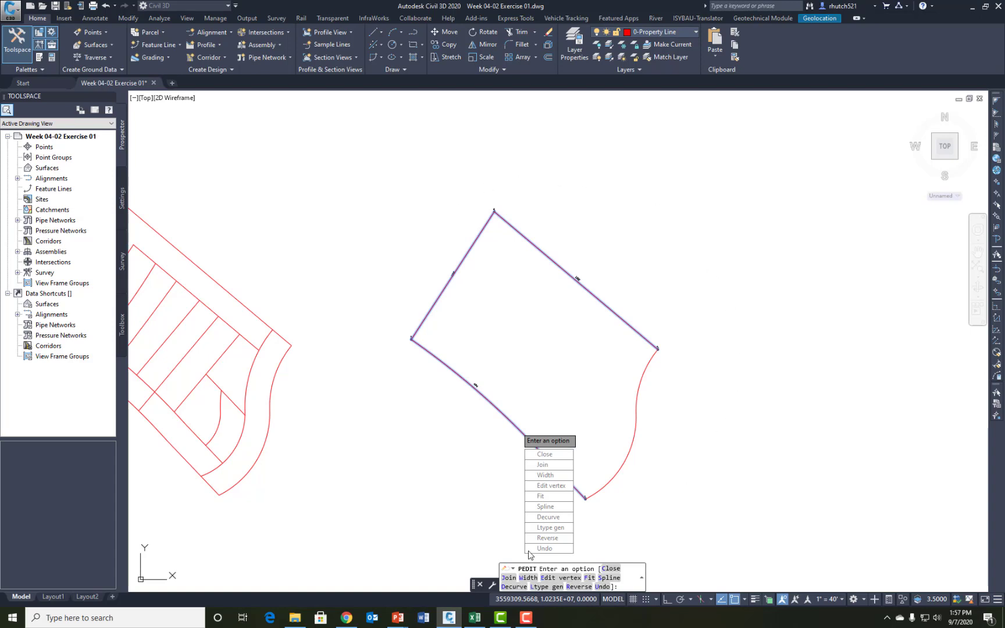
pyautogui.click(544, 465)
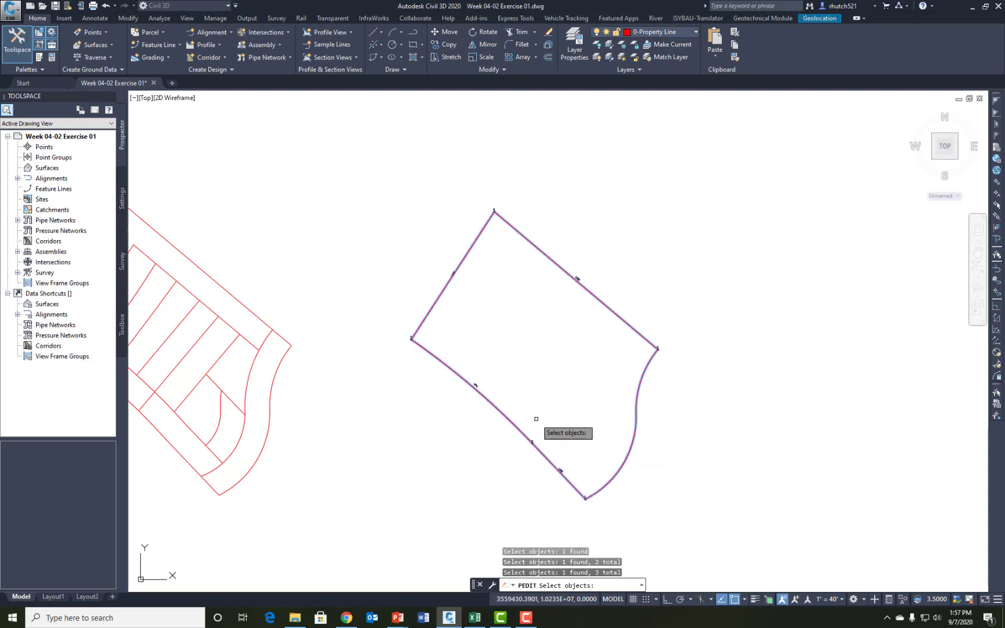
pyautogui.press('Return')
pyautogui.press('Return')
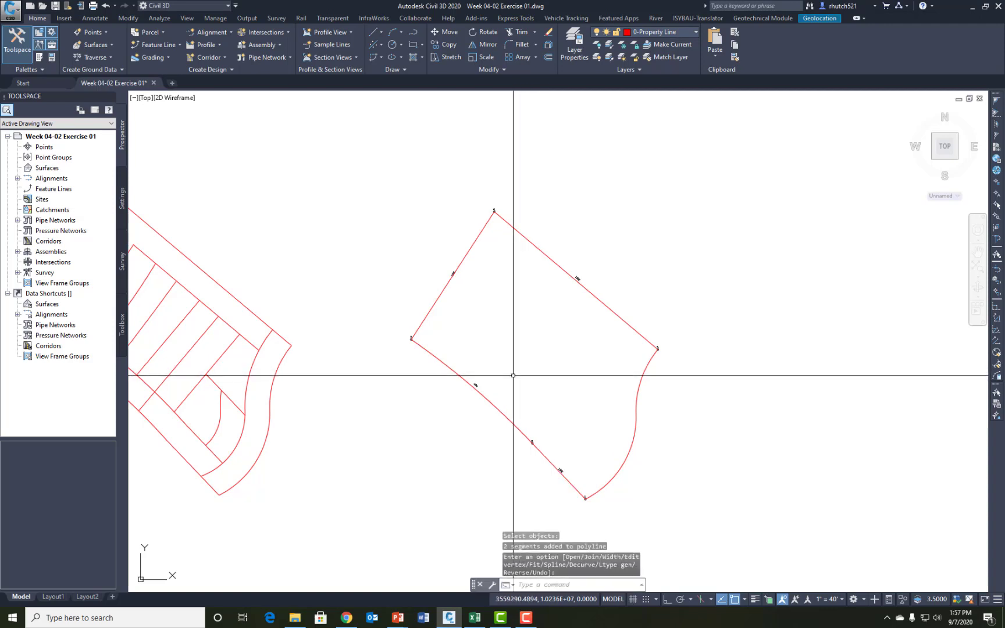
pyautogui.click(503, 412)
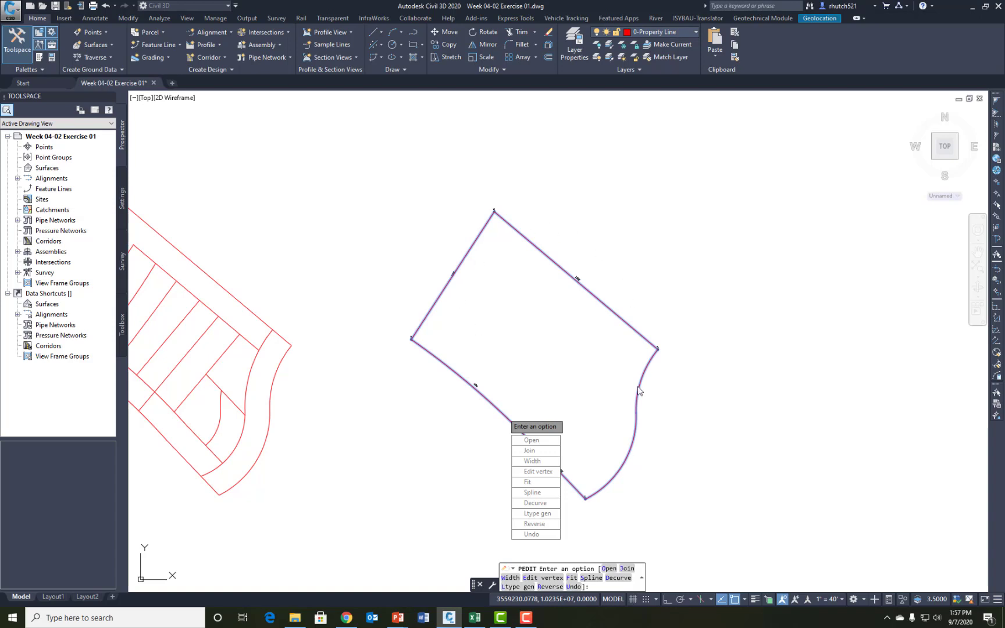
pyautogui.press('Escape')
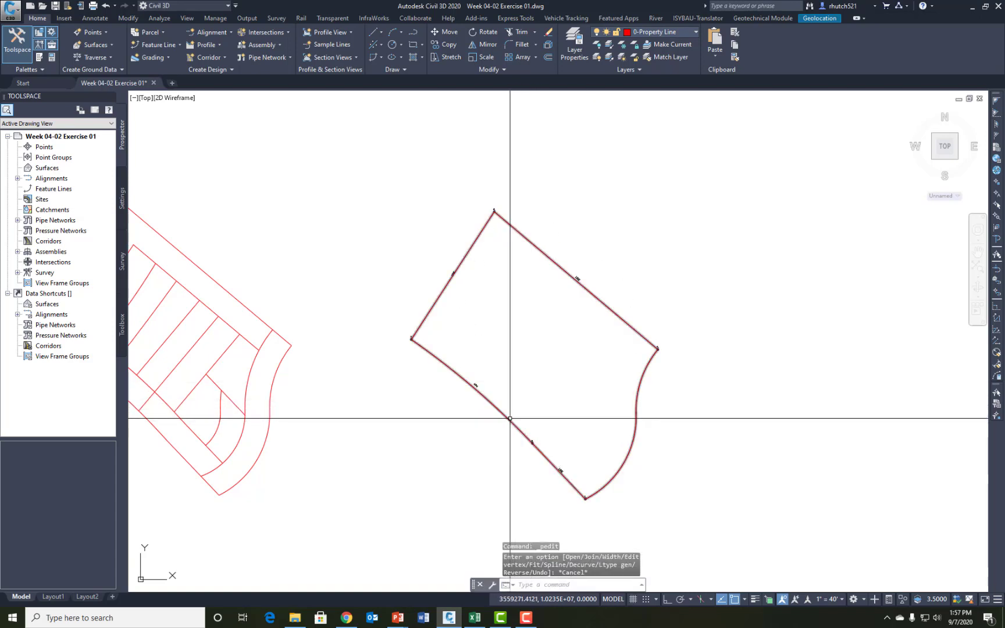
pyautogui.doubleClick(509, 424)
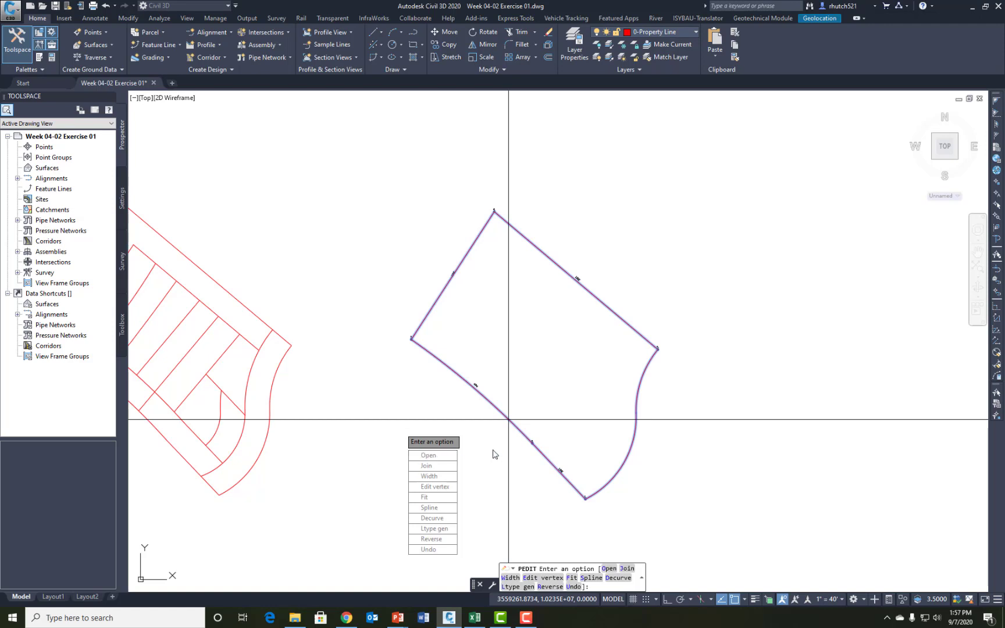
pyautogui.press('Escape')
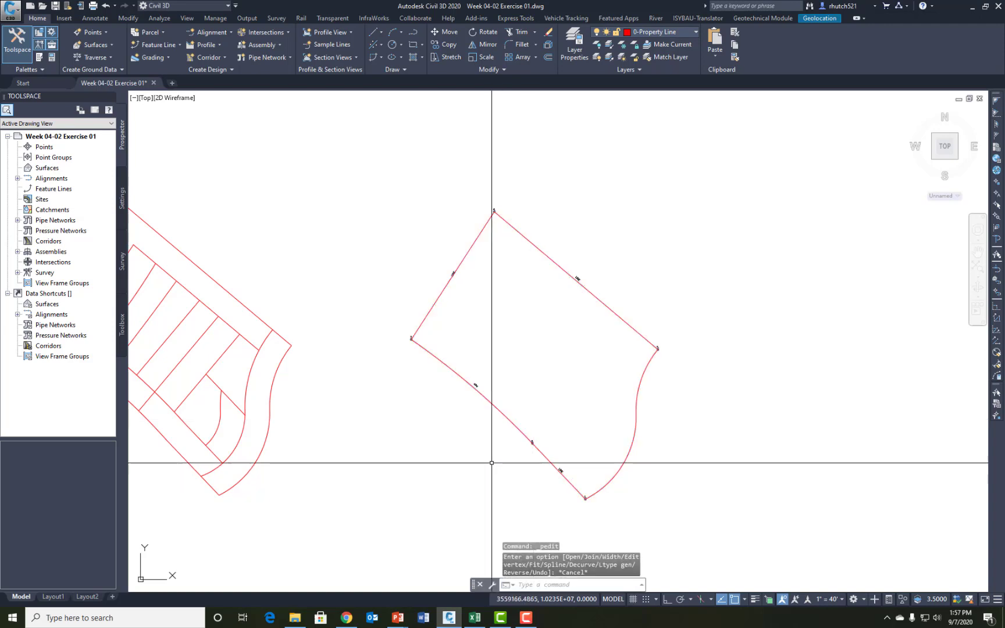
# - Examine the existing subdivision lot layout beside the numbered property boundary
pyautogui.scroll(-2, 474, 446)
pyautogui.moveTo(495, 447); pyautogui.dragTo(603, 442, button='middle')
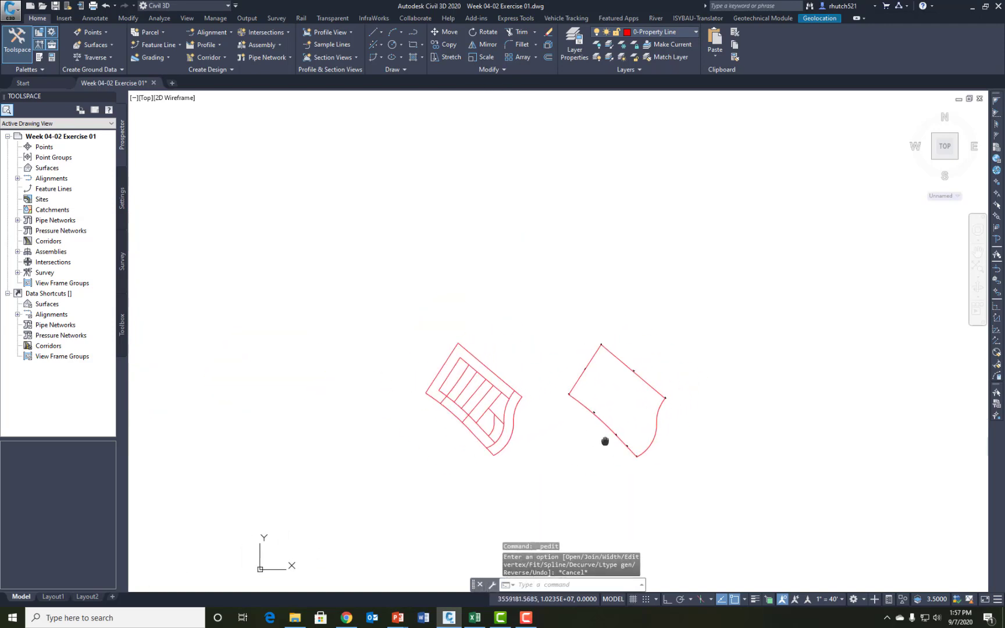
pyautogui.scroll(2, 610, 280)
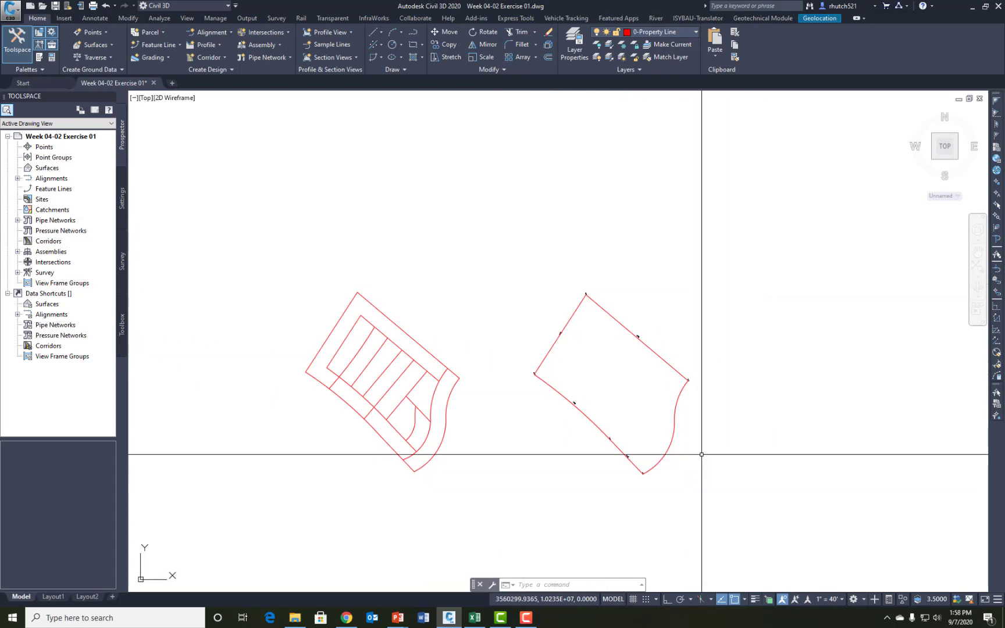
pyautogui.moveTo(398, 471); pyautogui.dragTo(485, 468, button='middle')
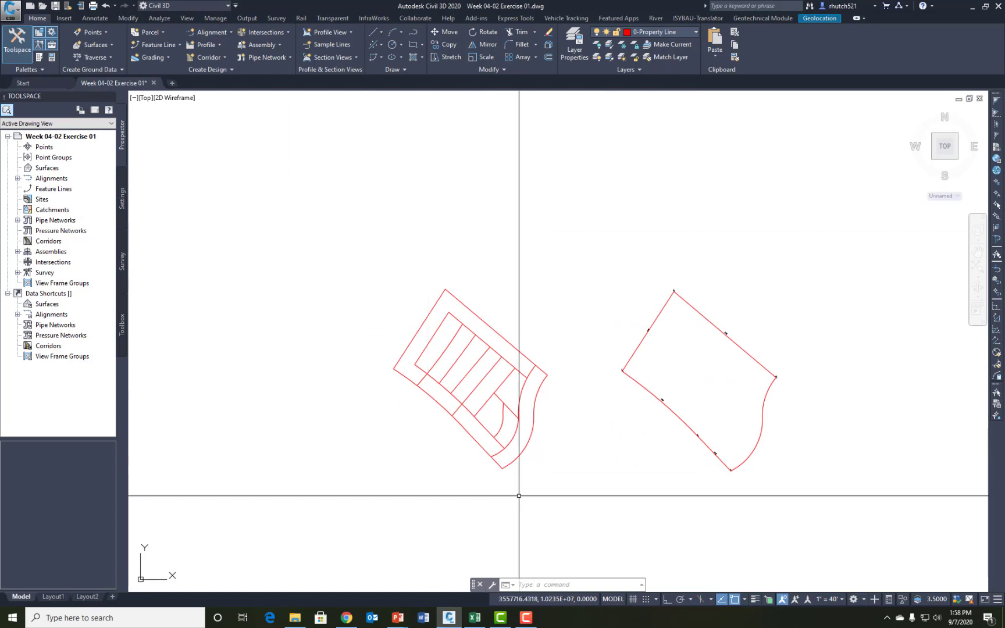
pyautogui.moveTo(388, 442)
pyautogui.mouseDown(button='middle')
pyautogui.moveTo(358, 446)
pyautogui.moveTo(395, 448)
pyautogui.moveTo(390, 463)
pyautogui.mouseUp(button='middle')
pyautogui.scroll(2, 395, 437)
pyautogui.scroll(-1, 396, 450)
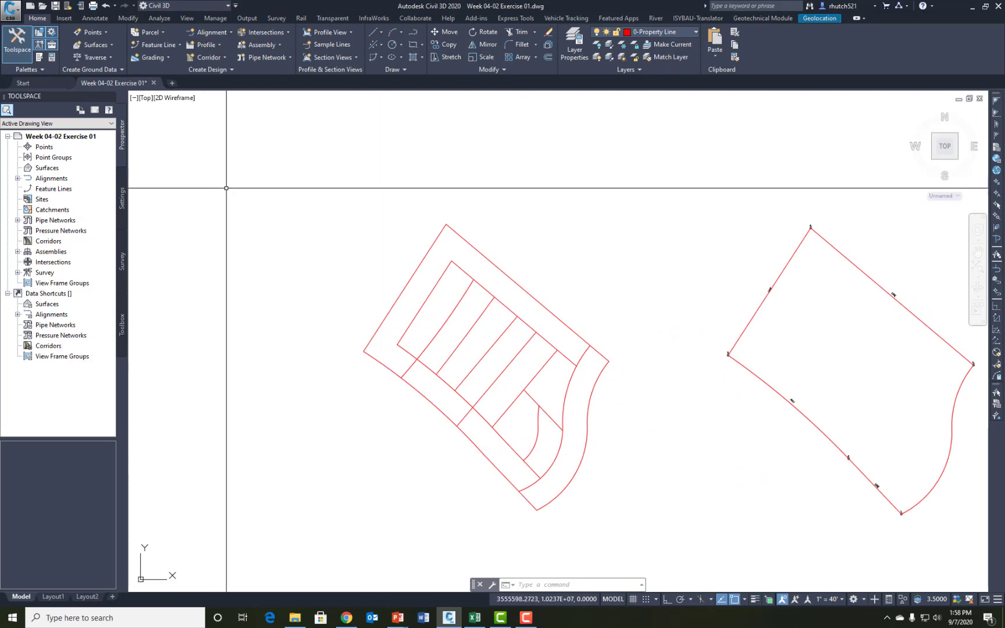
pyautogui.write('p')
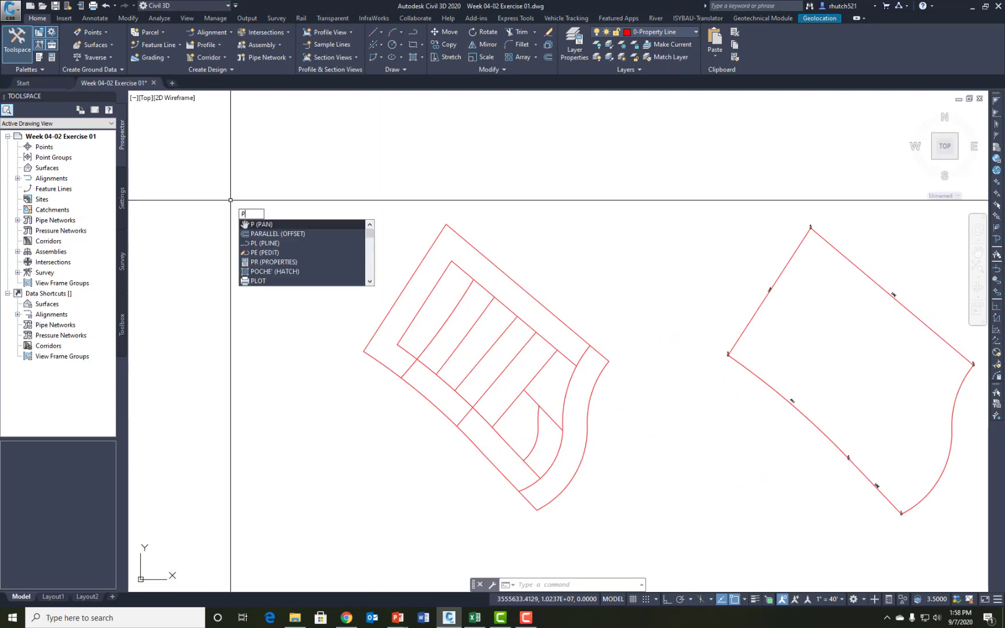
pyautogui.write('edit')
pyautogui.press('Return')
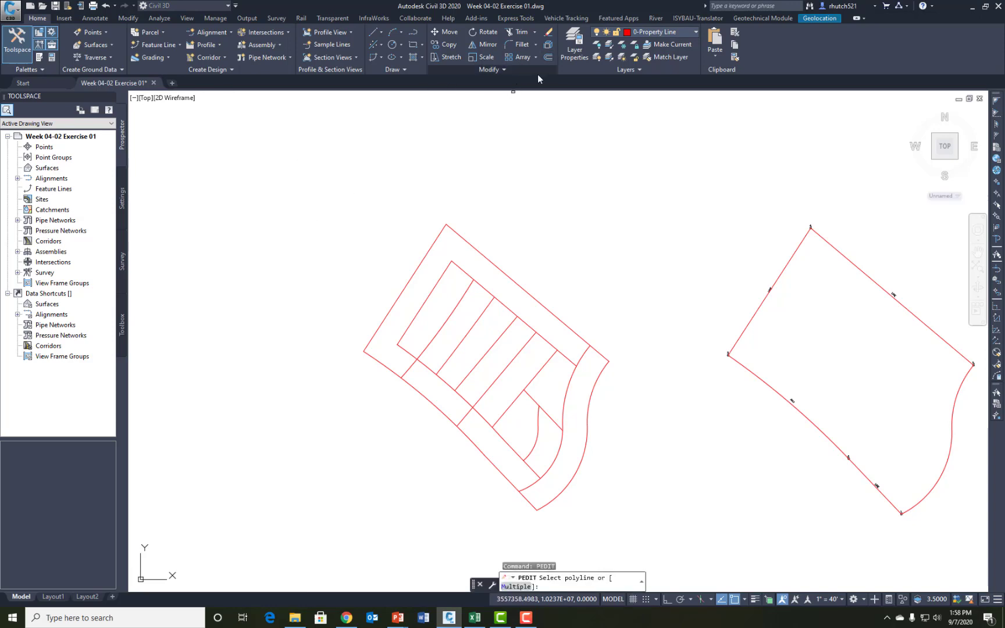
# - Use Edit Polyline with the Multiple option to convert all lines and arcs of the subdivision lot layout to polylines
pyautogui.click(503, 69)
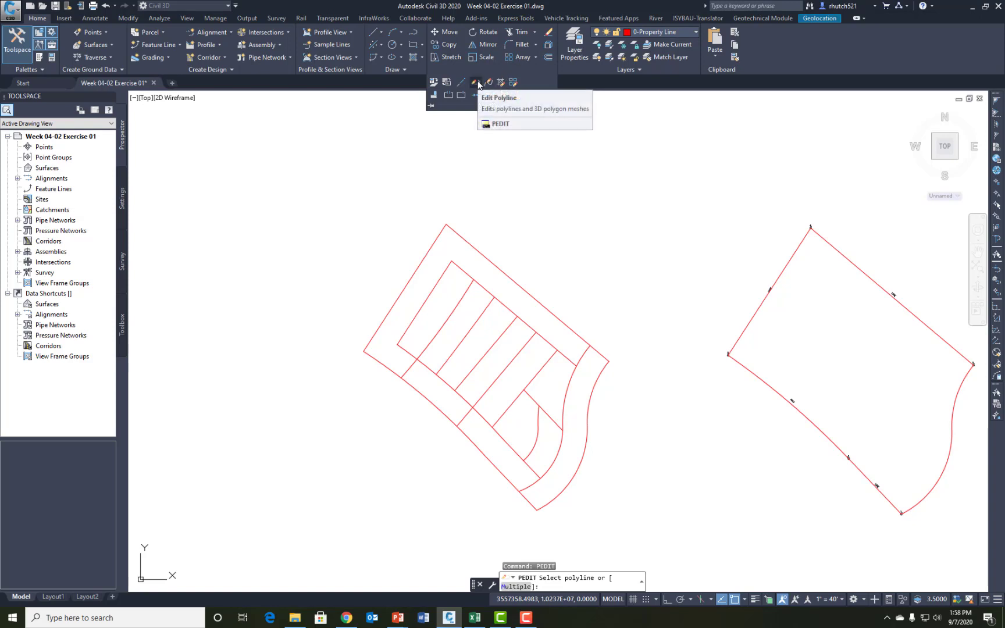
pyautogui.click(478, 83)
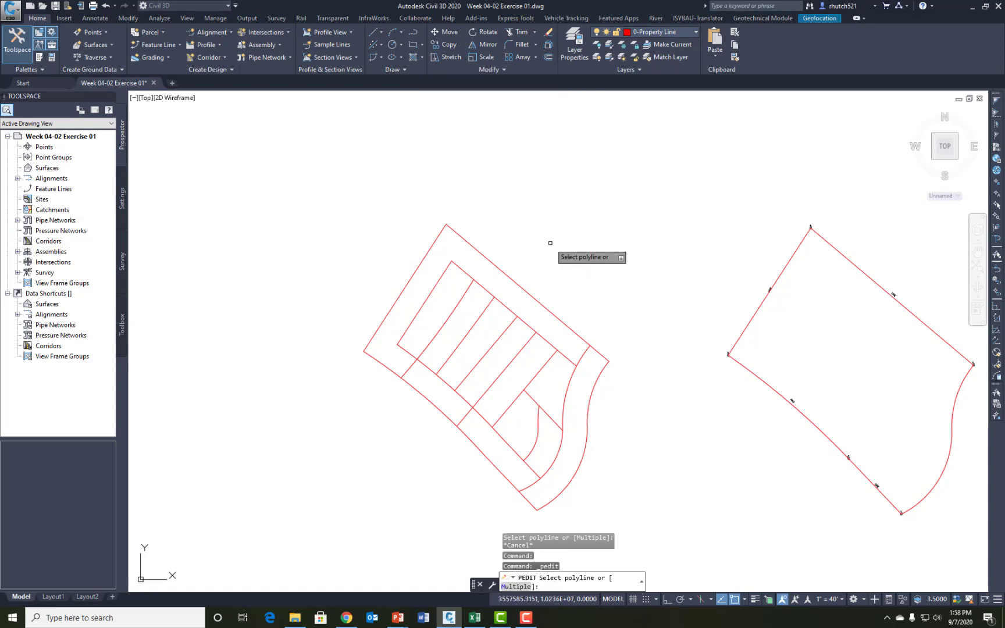
pyautogui.moveTo(461, 469); pyautogui.dragTo(402, 419, button='middle')
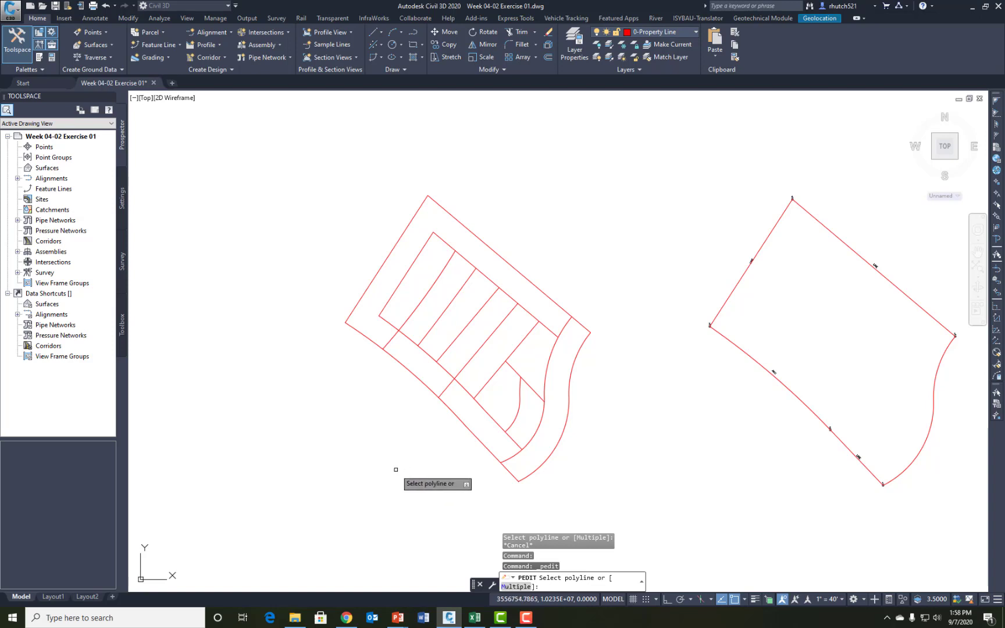
pyautogui.write('m')
pyautogui.press('Return')
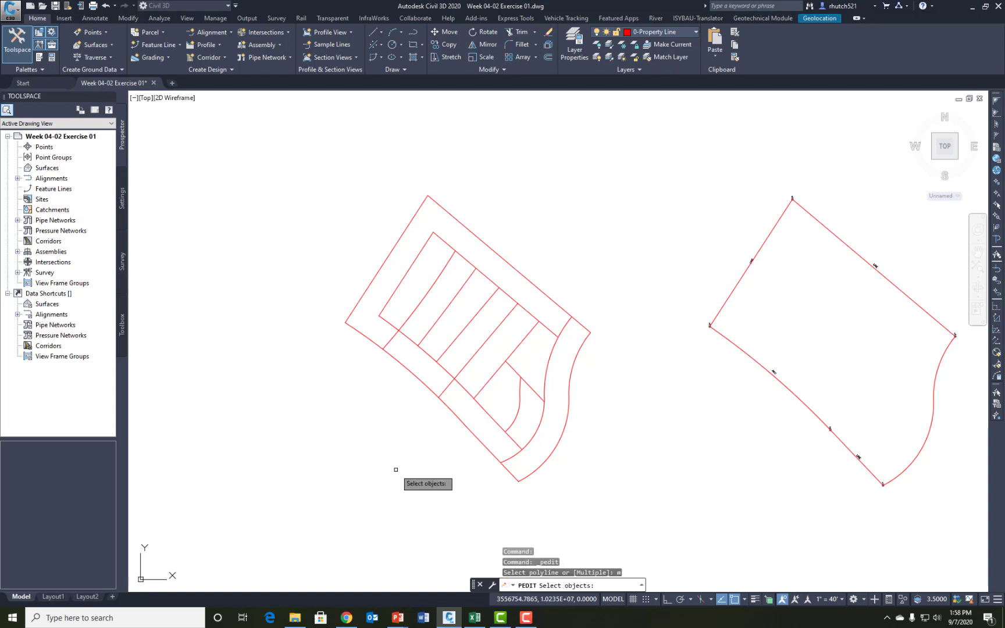
pyautogui.click(308, 130)
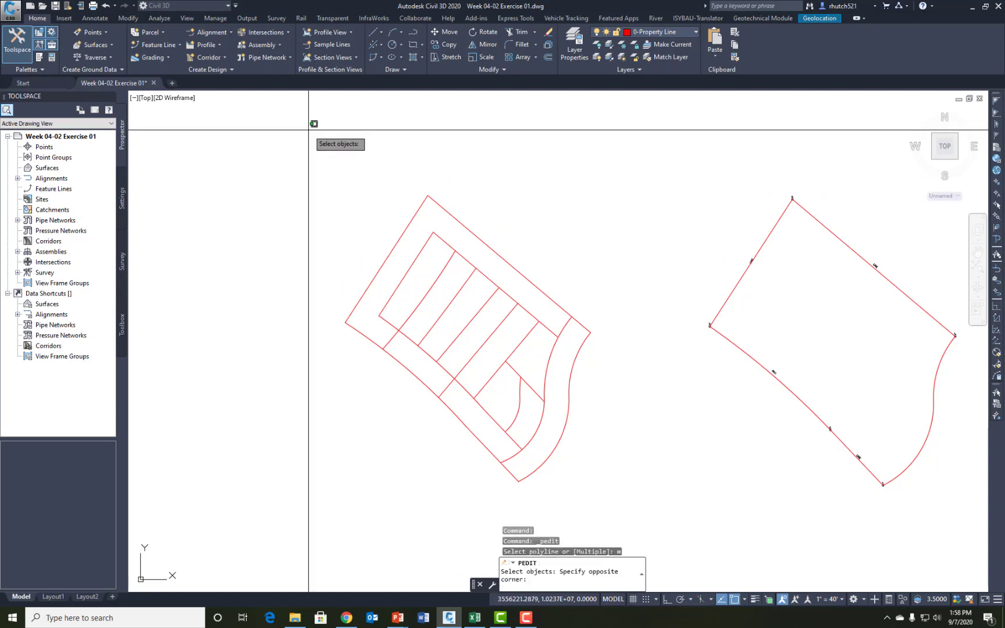
pyautogui.click(617, 502)
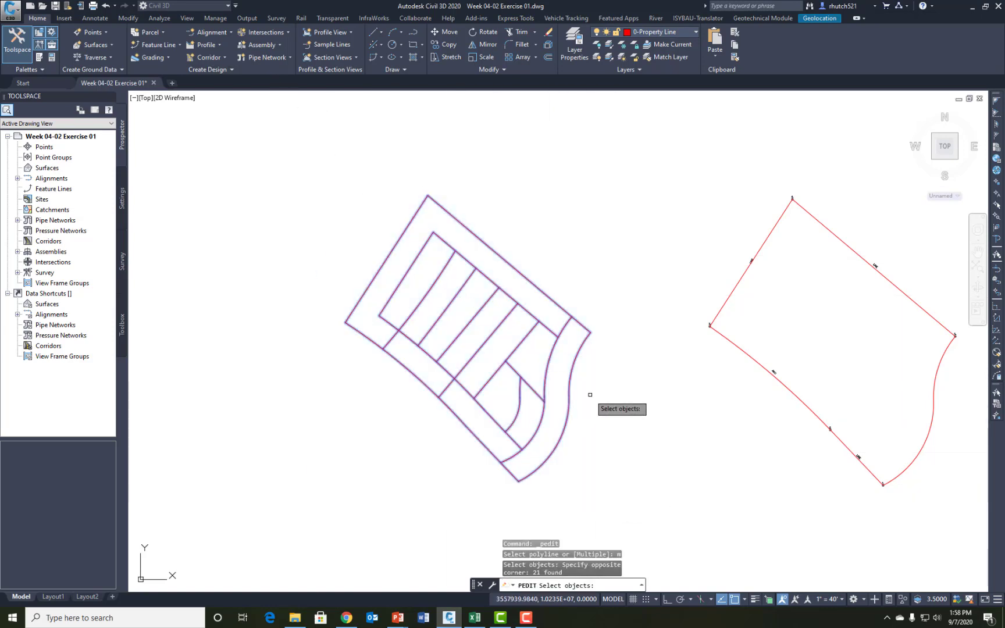
pyautogui.press('Return')
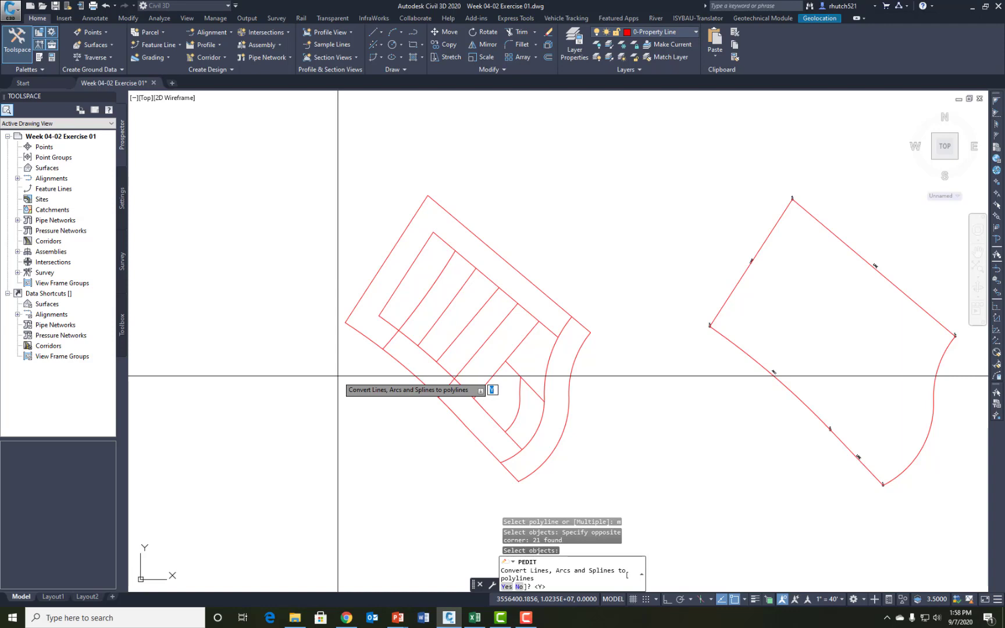
pyautogui.press('Return')
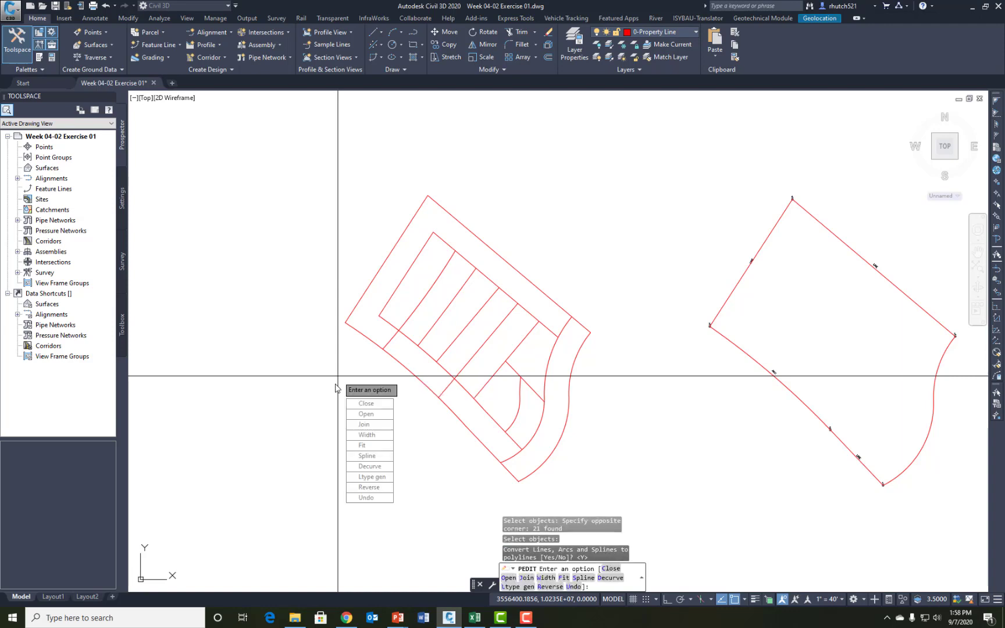
# - Join the converted polylines of the lot layout with a fuzz distance of 0.0000 and finish the polyline edit
pyautogui.click(364, 425)
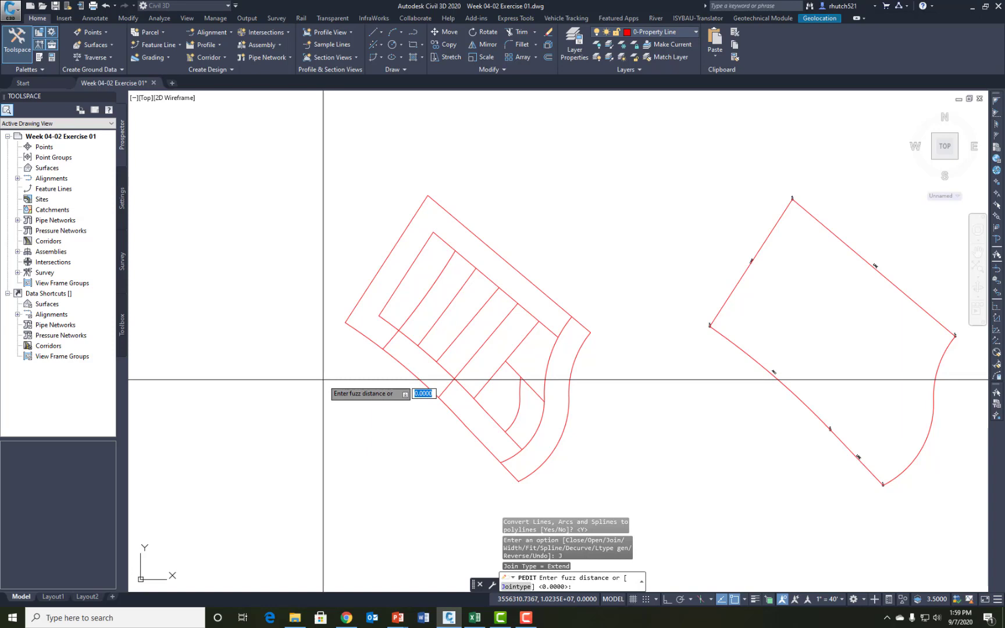
pyautogui.press('Return')
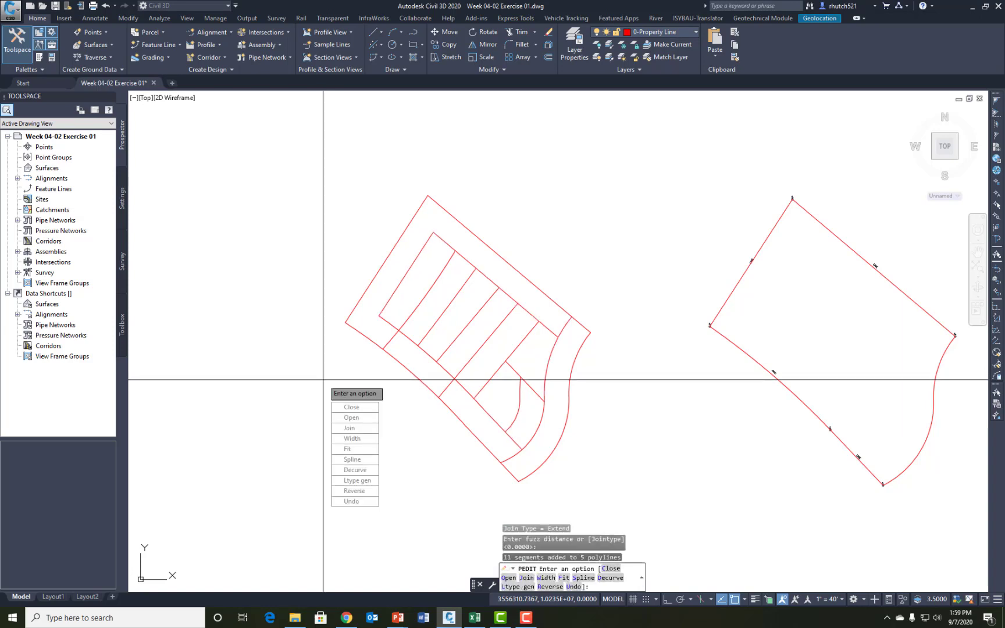
pyautogui.press('Return')
# - Select the outer boundary of the lot layout to check that it is joined into one polyline
pyautogui.click(397, 243)
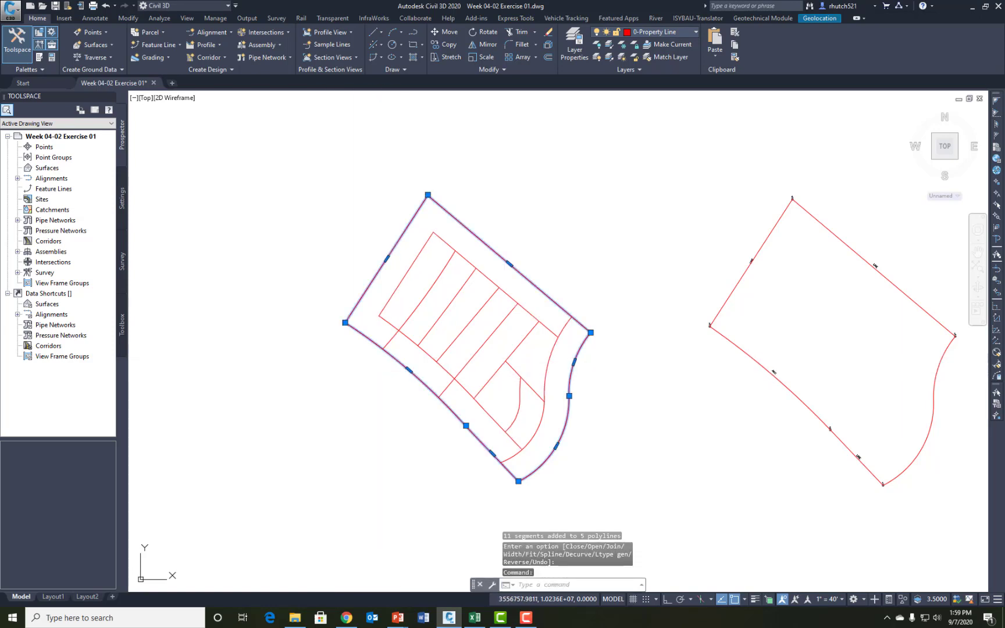
pyautogui.click(367, 337)
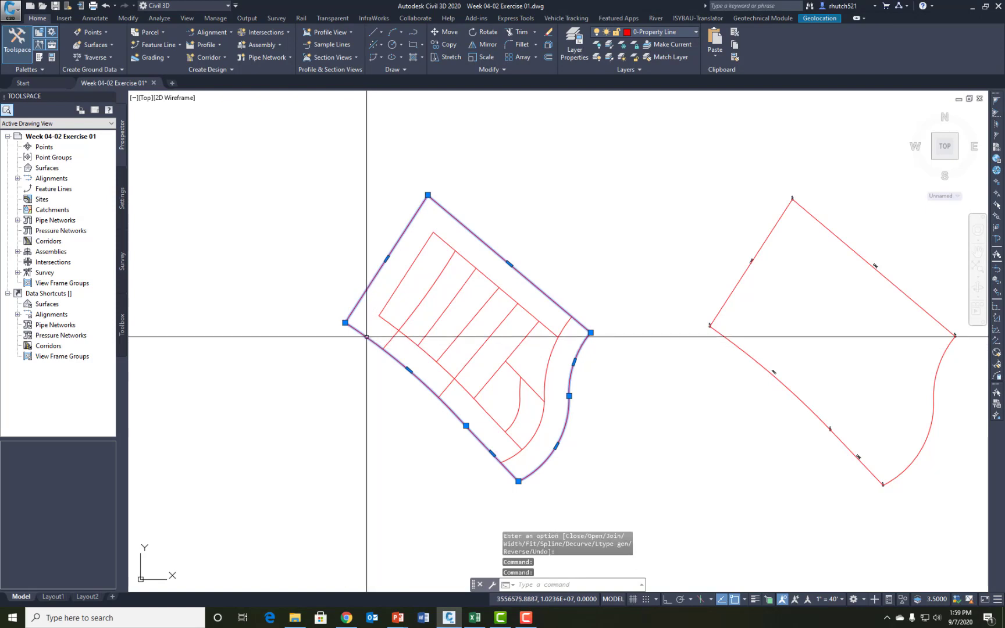
# - Select the lot layout's outer boundary, inner lot line and curved road line in turn to check how each is joined
pyautogui.doubleClick(367, 337)
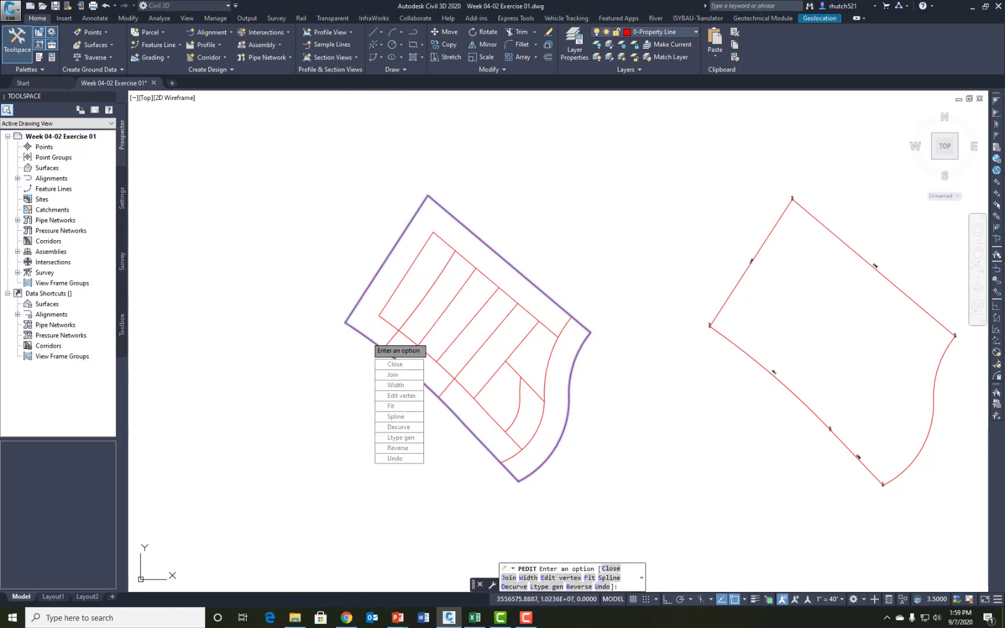
pyautogui.press('Escape')
pyautogui.click(388, 323)
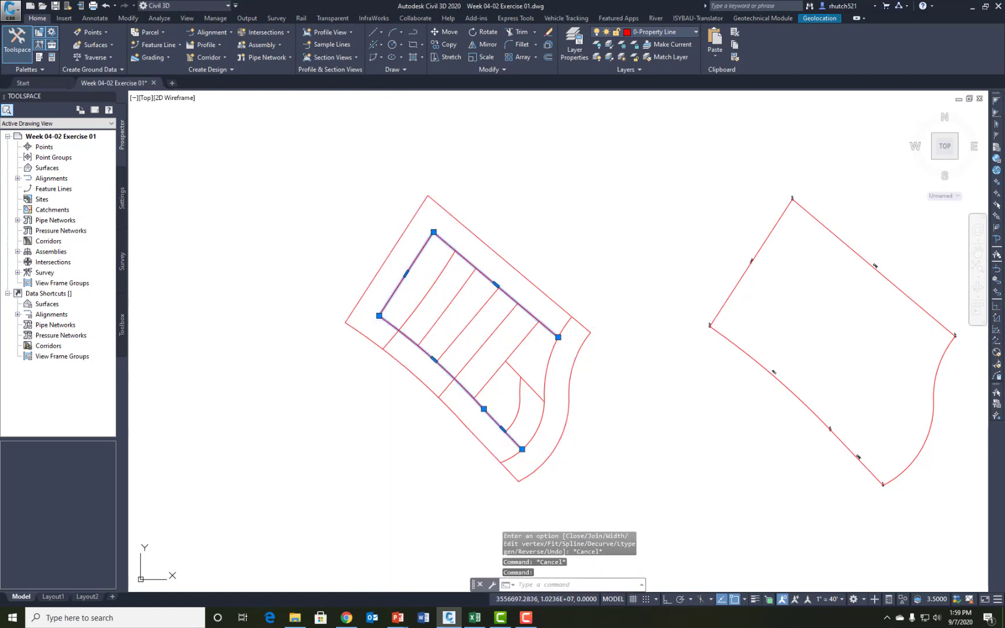
pyautogui.doubleClick(387, 324)
pyautogui.press('Escape')
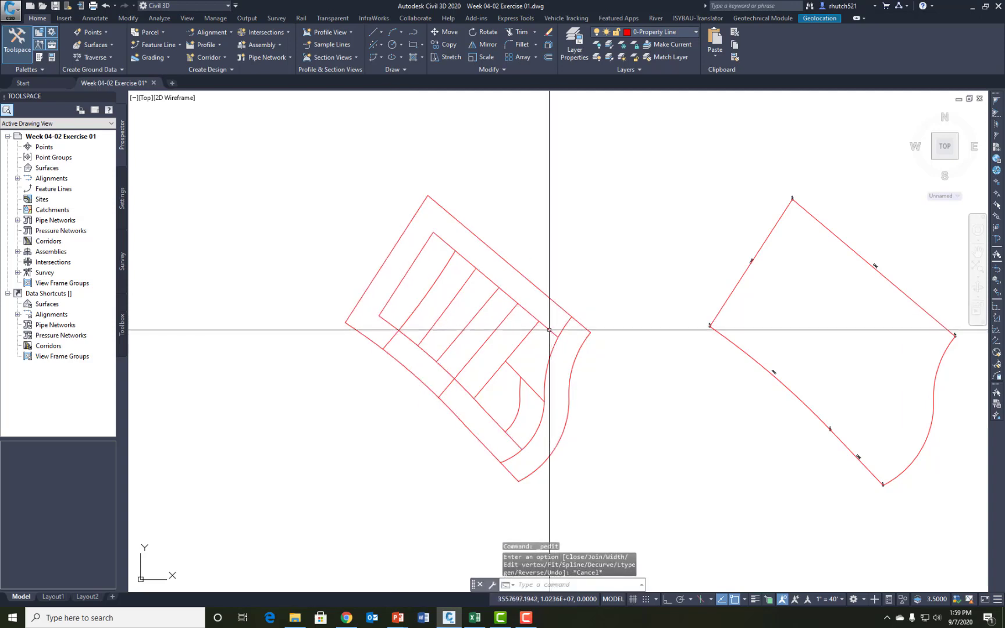
pyautogui.doubleClick(566, 329)
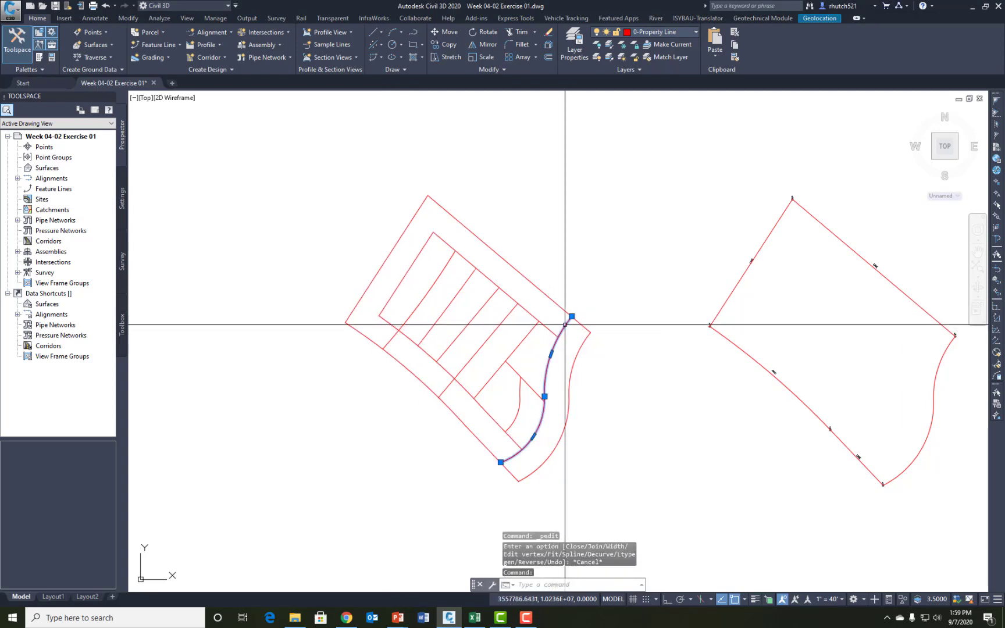
pyautogui.press('Escape')
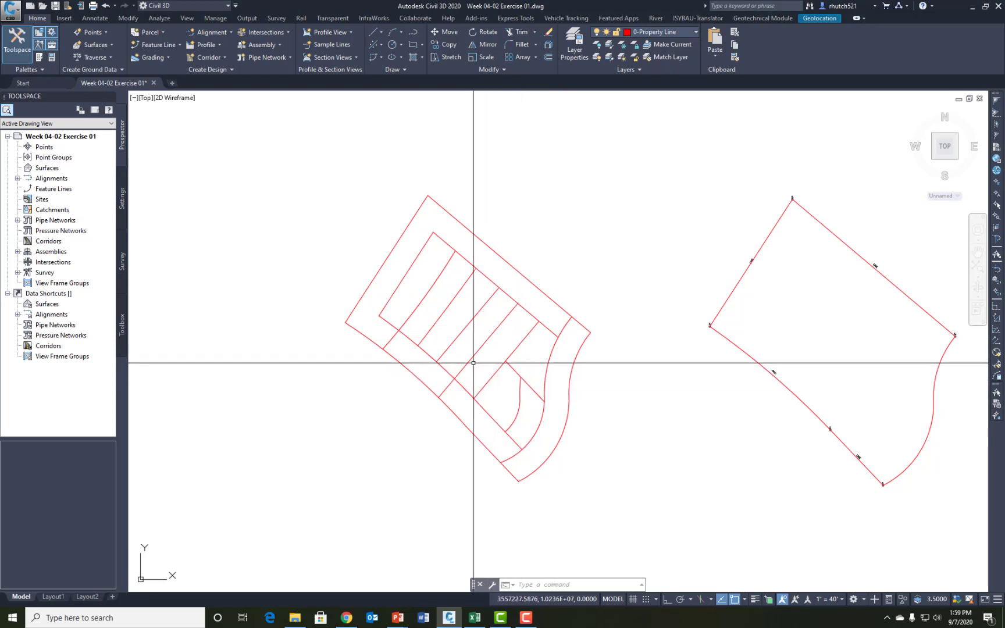
# - Close the outer boundary polyline of the lot layout with the Close option of Edit Polyline and end the command
pyautogui.doubleClick(356, 305)
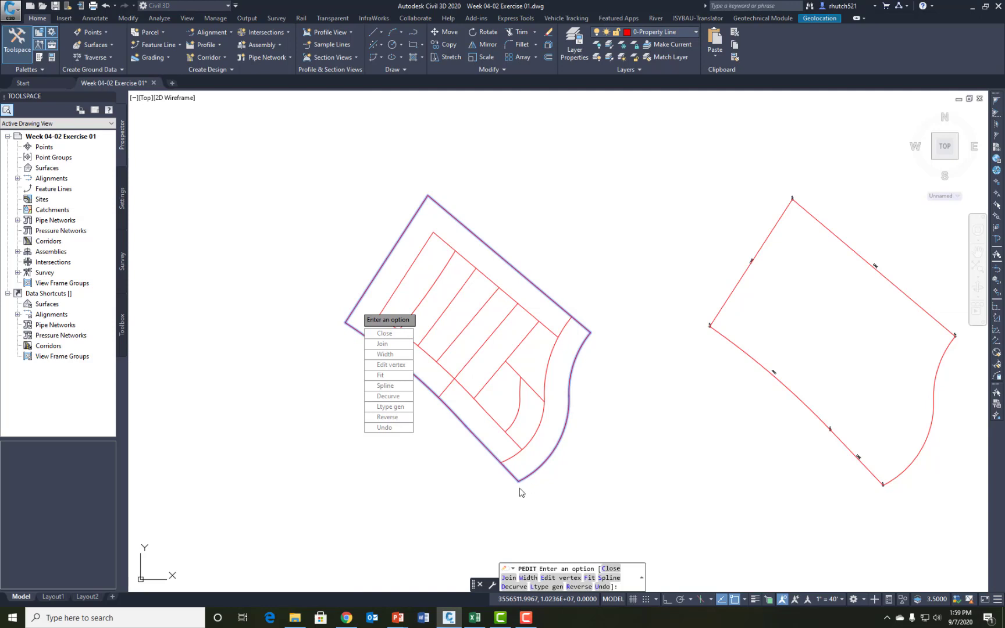
pyautogui.click(387, 334)
pyautogui.press('Escape')
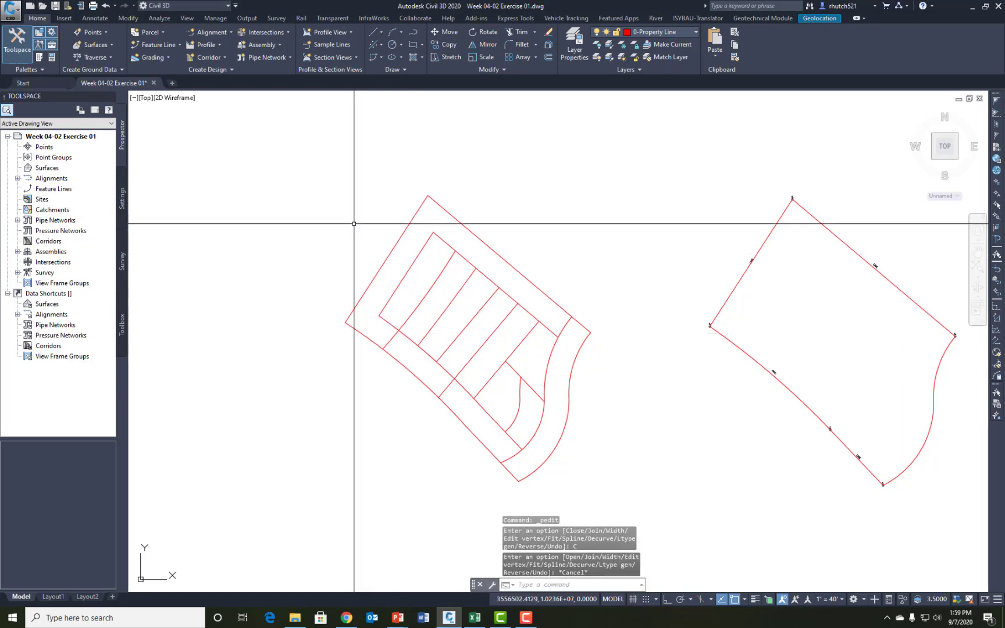
# - Edit the numbered property boundary polyline and apply the Decurve option to straighten its arc segments
pyautogui.moveTo(700, 356)
pyautogui.mouseDown(button='middle')
pyautogui.moveTo(588, 332)
pyautogui.moveTo(588, 375)
pyautogui.moveTo(586, 341)
pyautogui.mouseUp(button='middle')
pyautogui.scroll(-2, 587, 332)
pyautogui.scroll(2, 591, 366)
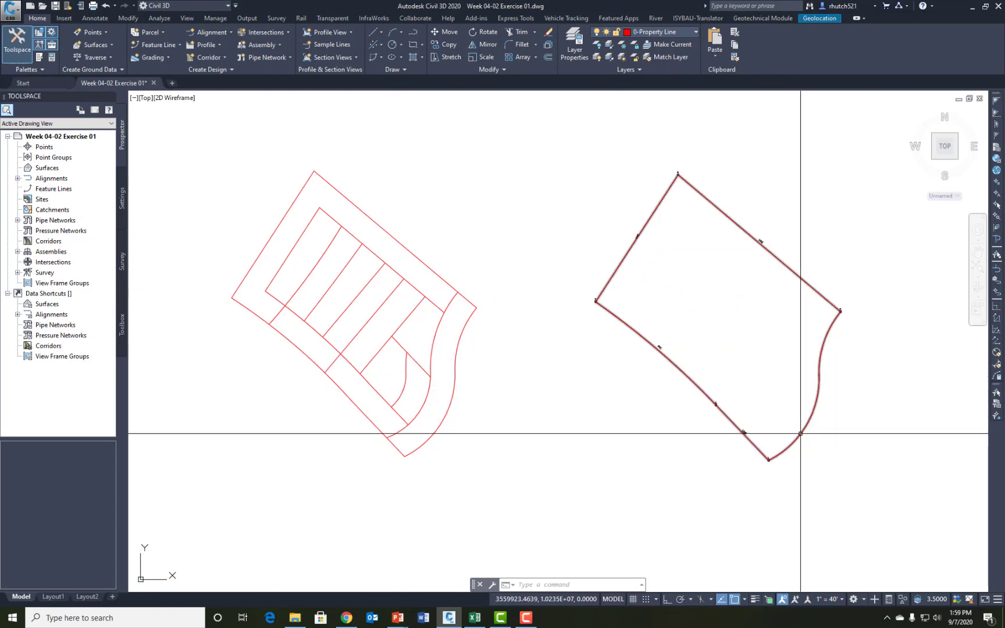
pyautogui.doubleClick(800, 433)
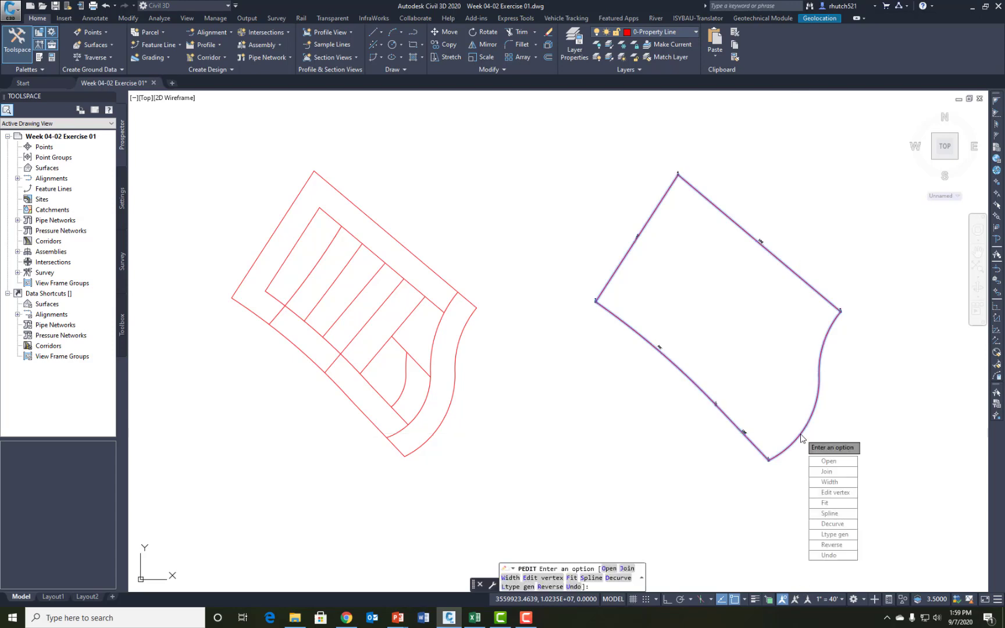
pyautogui.press('Down')
pyautogui.press('Down')
pyautogui.press('Down')
pyautogui.press('Down')
pyautogui.press('Down')
pyautogui.press('Down')
pyautogui.press('Down')
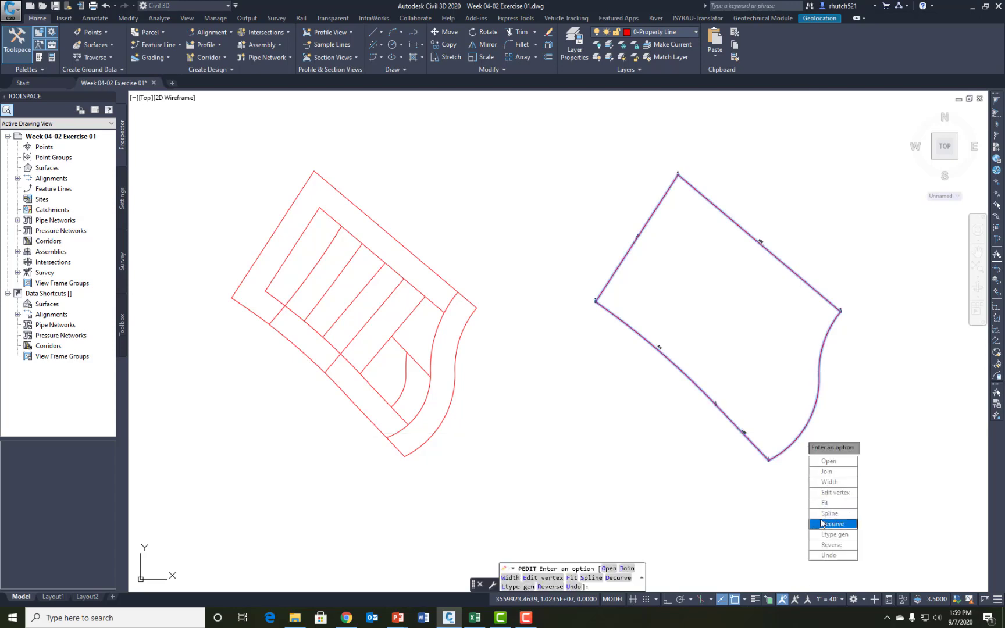
pyautogui.press('Return')
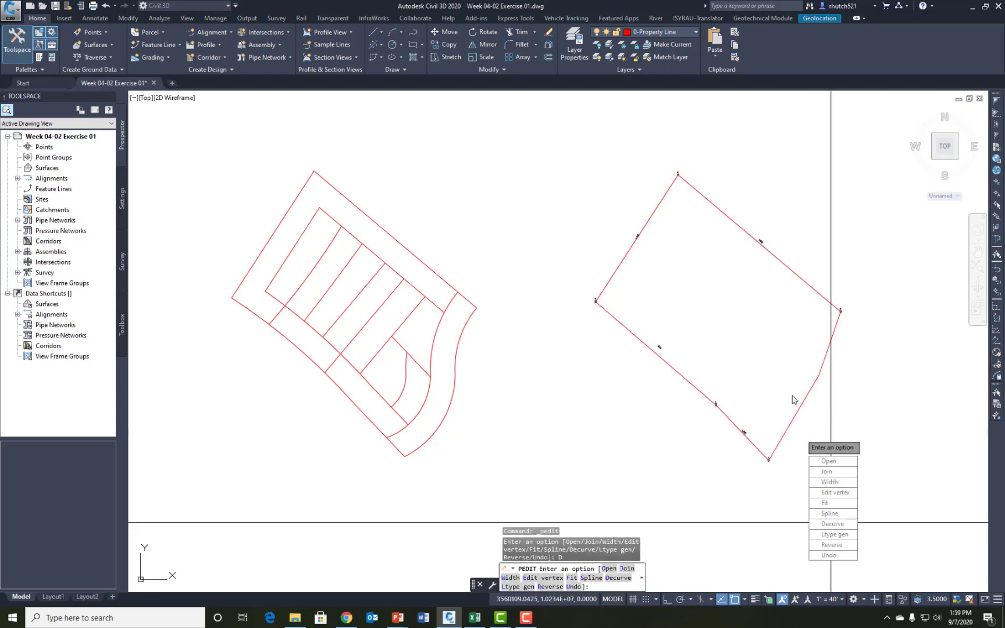
# - Undo the decurve of the numbered property boundary within the polyline edit
pyautogui.press('Up')
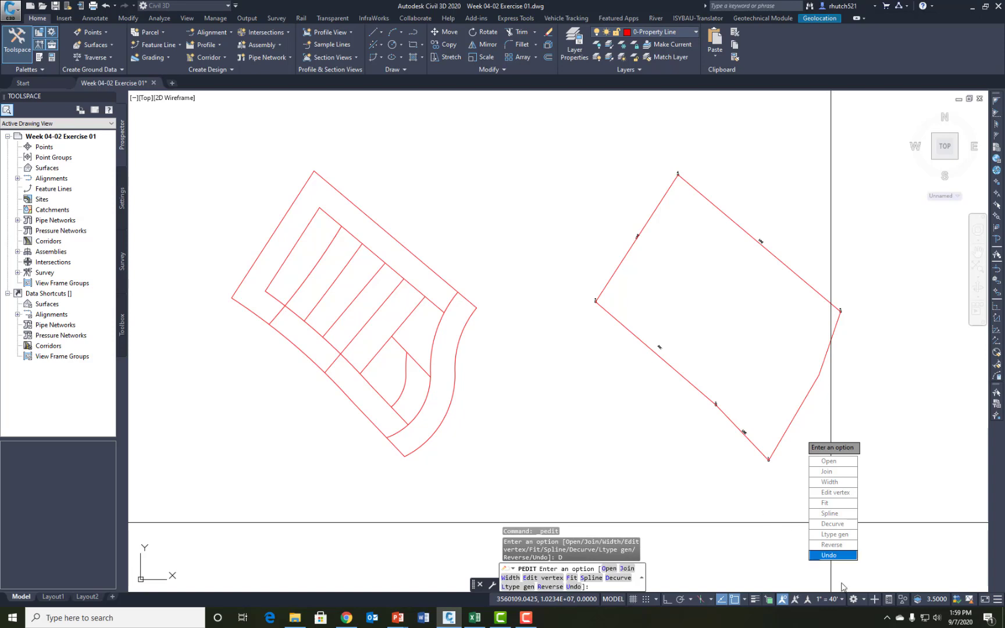
pyautogui.press('Up')
pyautogui.press('Down')
pyautogui.press('Return')
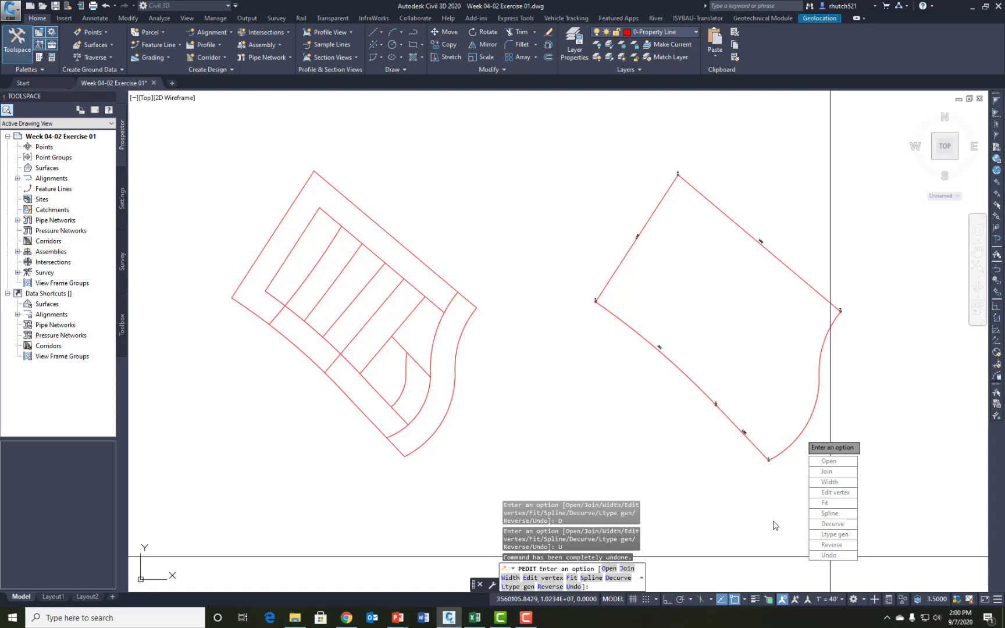
# - Try the Spline and Fit options on the numbered property boundary, and undo both within the polyline edit
pyautogui.click(829, 513)
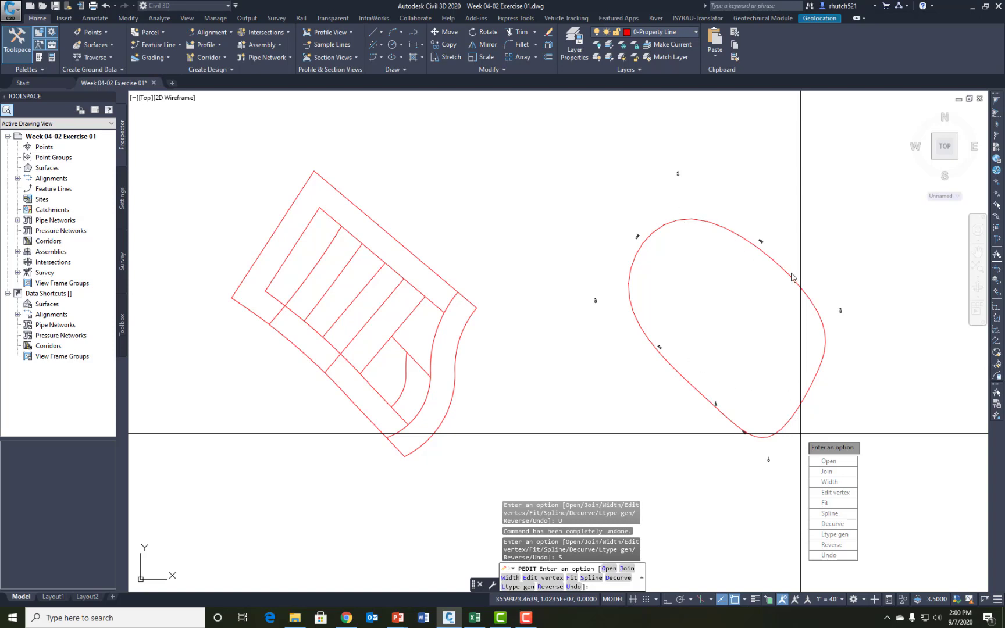
pyautogui.click(825, 503)
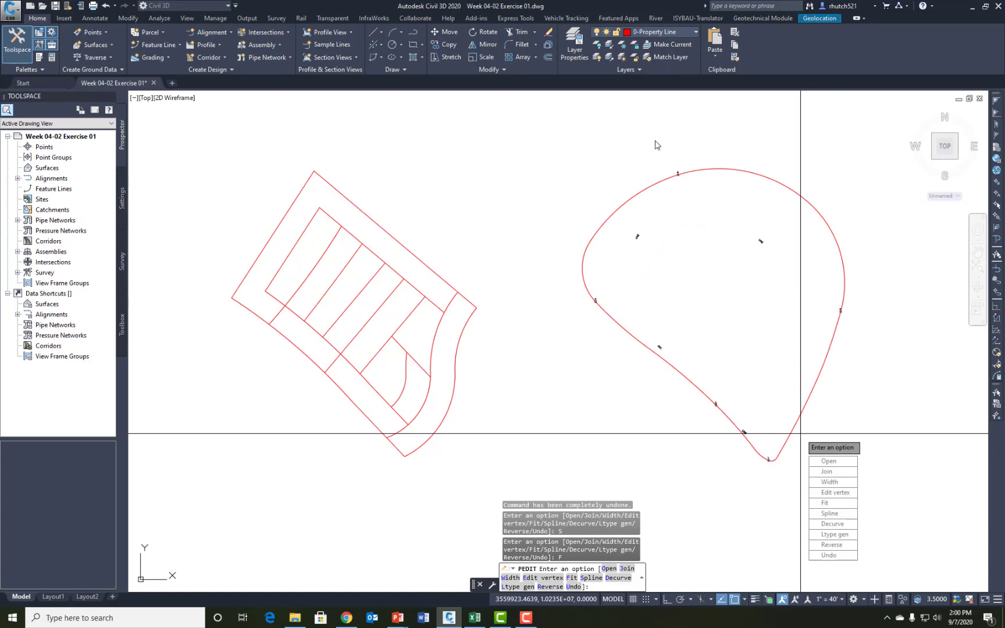
pyautogui.click(836, 556)
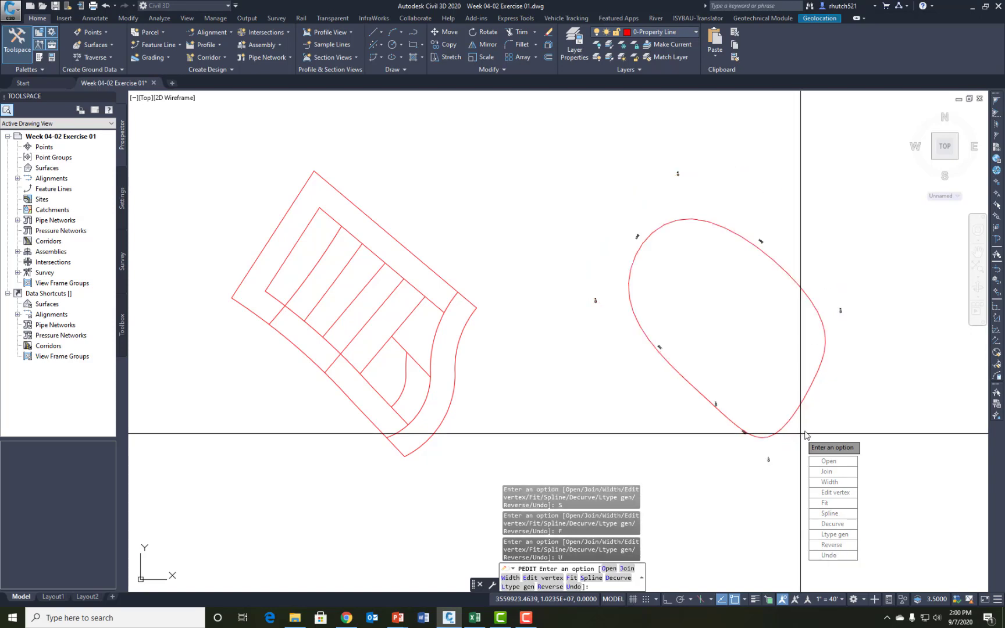
pyautogui.click(836, 555)
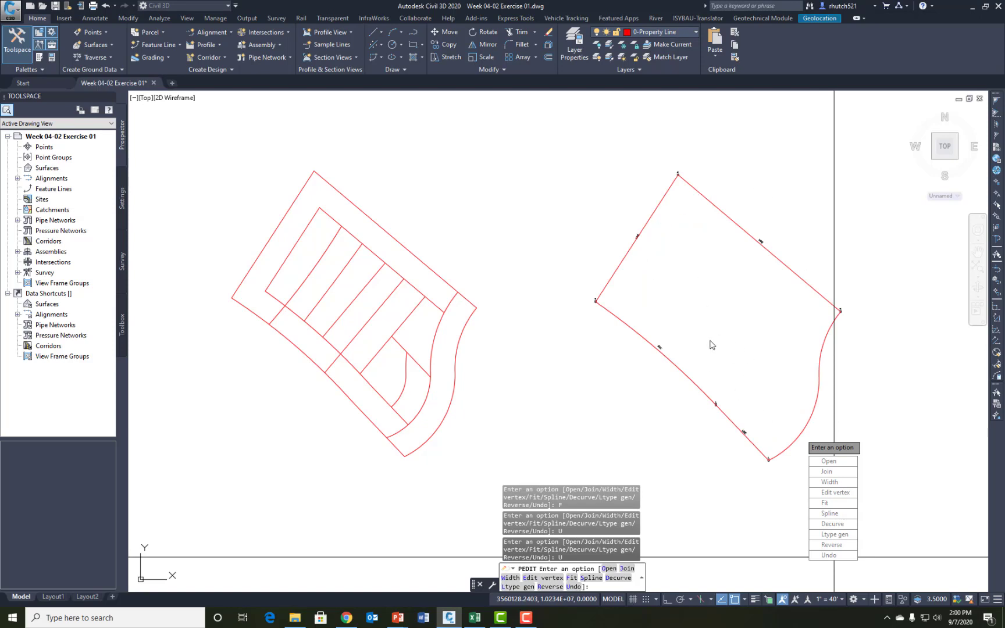
# - Set the width of all segments of the numbered property boundary polyline to 10
pyautogui.click(830, 481)
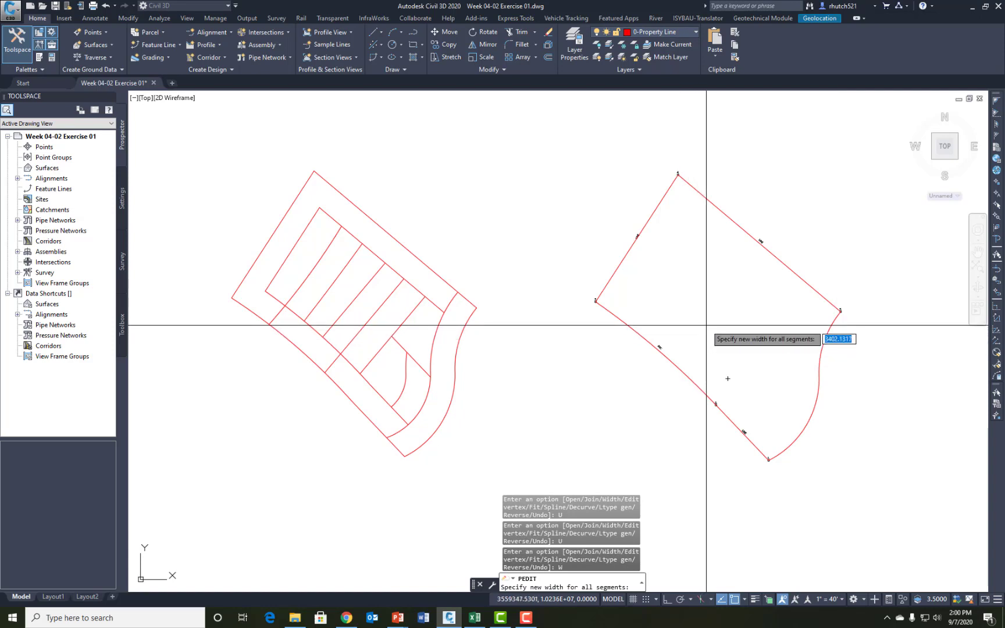
pyautogui.write('10')
pyautogui.press('Return')
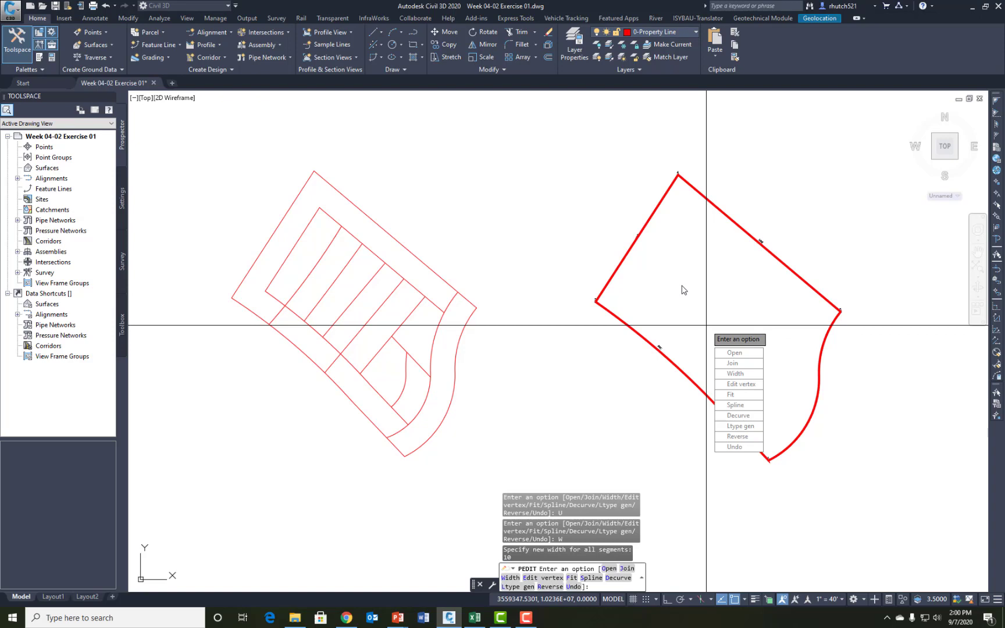
# - Set the width of all segments of the numbered property boundary polyline to 0 and end the polyline edit
pyautogui.write('w')
pyautogui.press('Return')
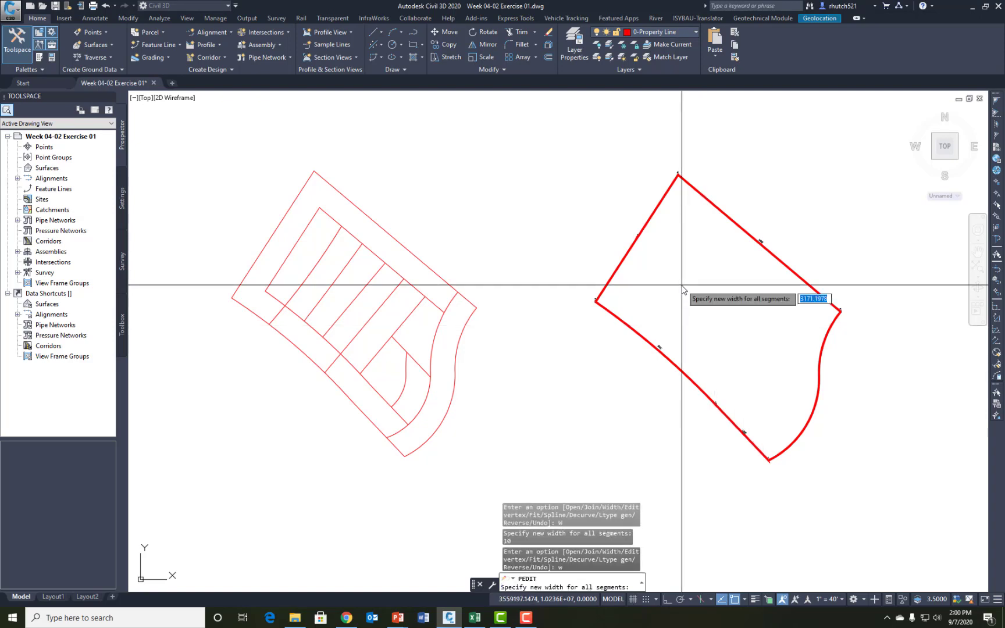
pyautogui.write('0')
pyautogui.press('Return')
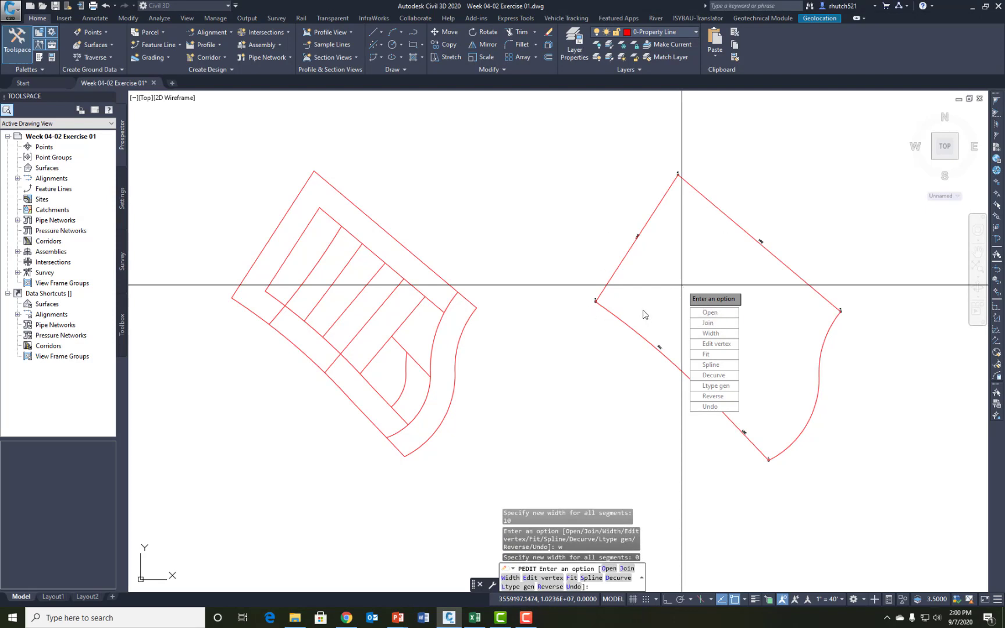
pyautogui.press('Escape')
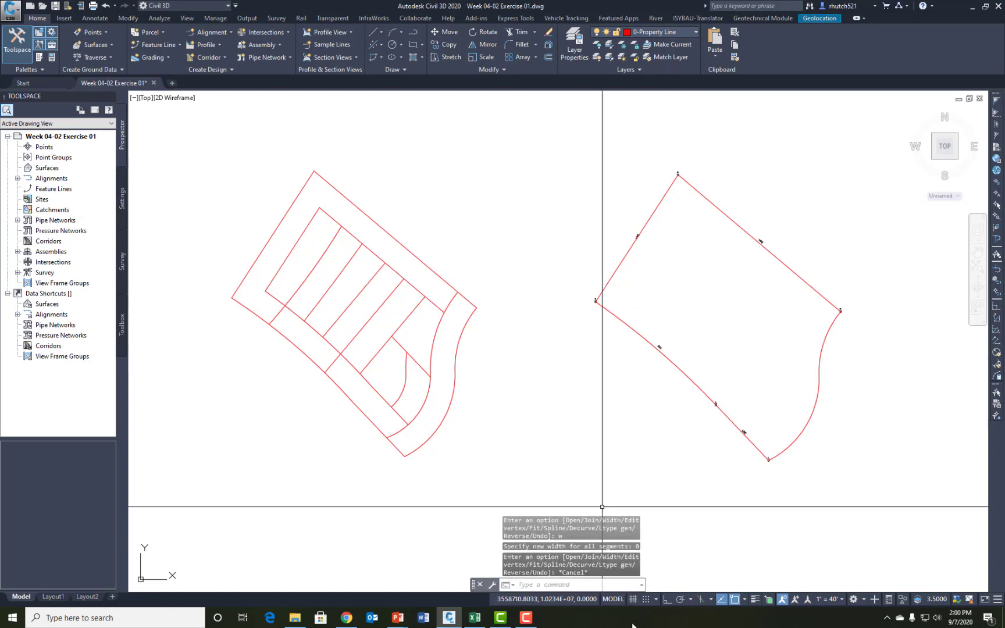
pyautogui.moveTo(451, 619)
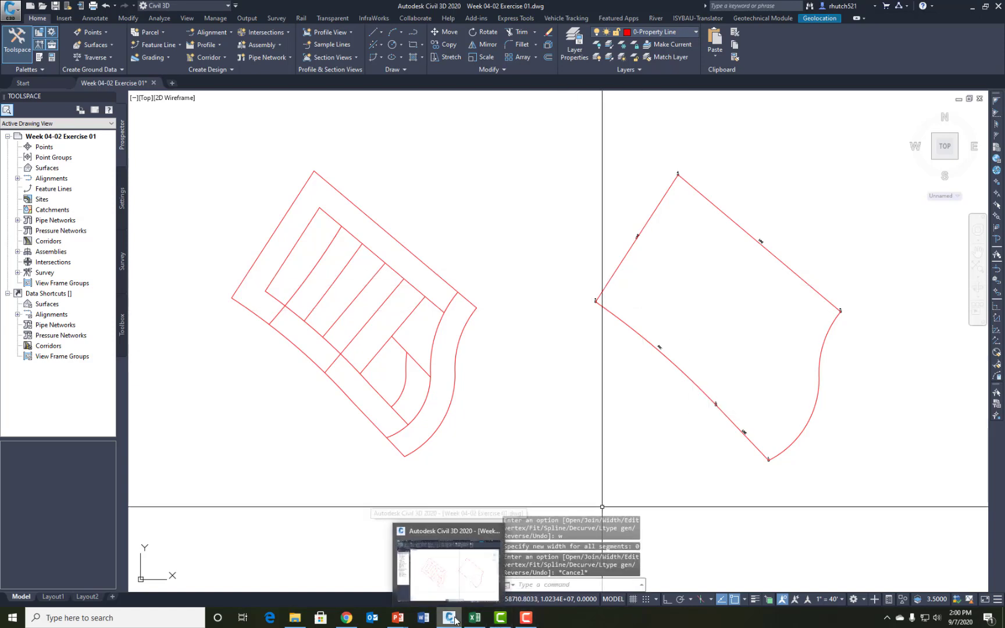